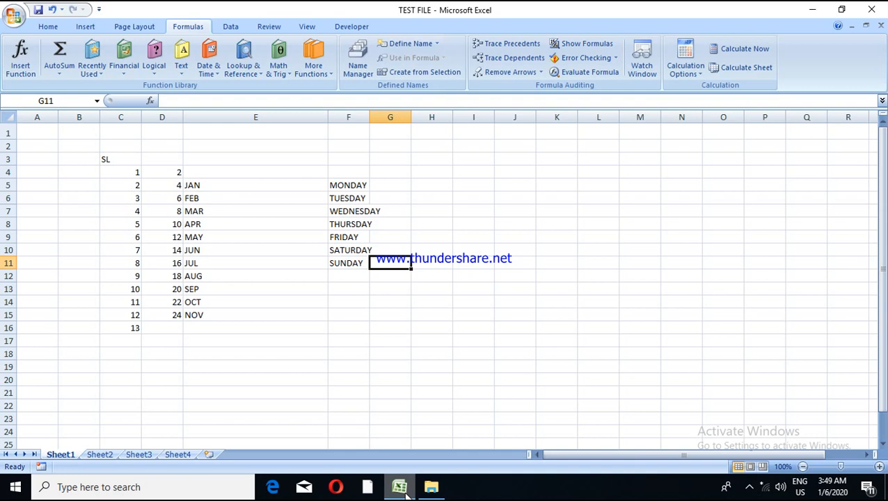
Step: Look through the contents of Sheet1, Sheet2 and Sheet3 in the workbook
{"action": "left_click", "coordinate": [98, 455]}
{"action": "left_click", "coordinate": [129, 455]}
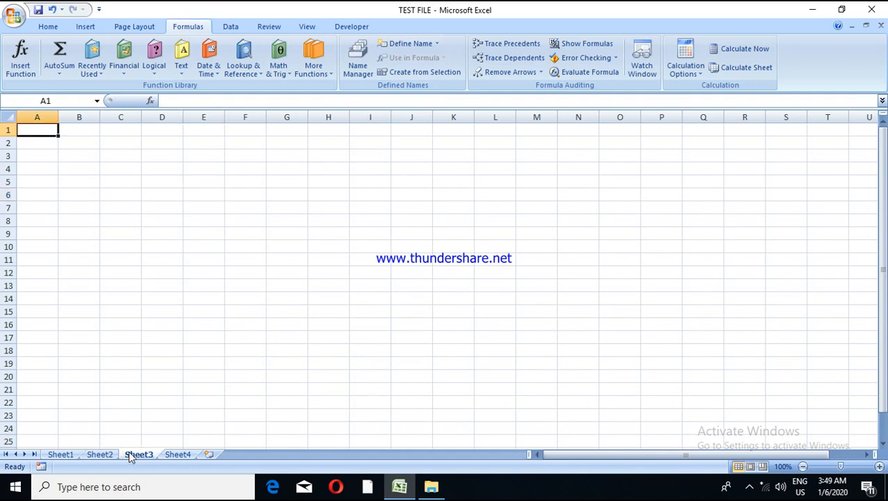
{"action": "left_click", "coordinate": [73, 454]}
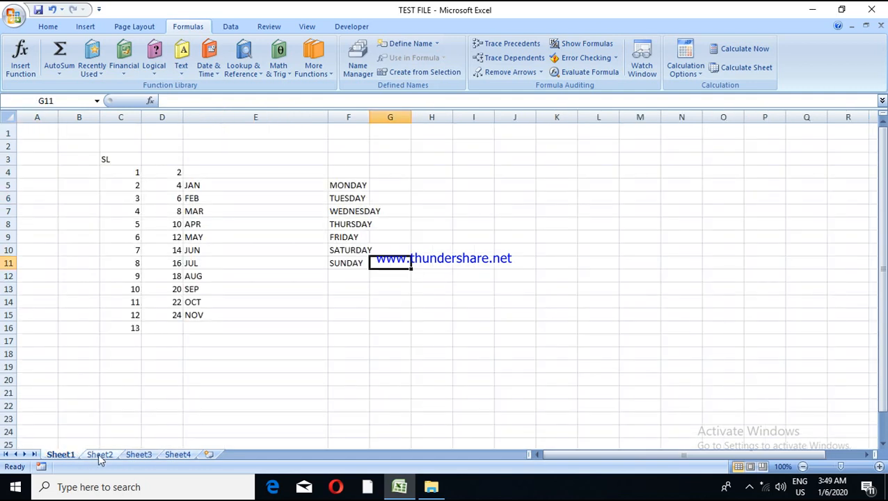
{"action": "left_click", "coordinate": [98, 455]}
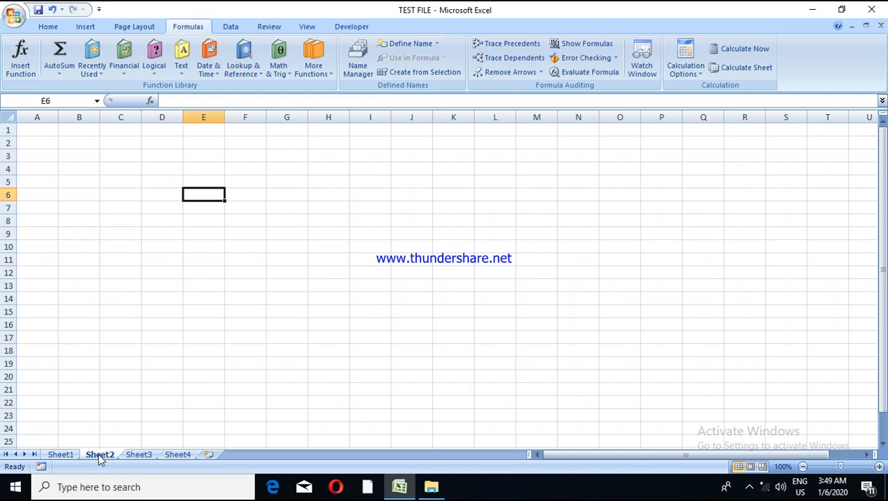
{"action": "left_click", "coordinate": [135, 456]}
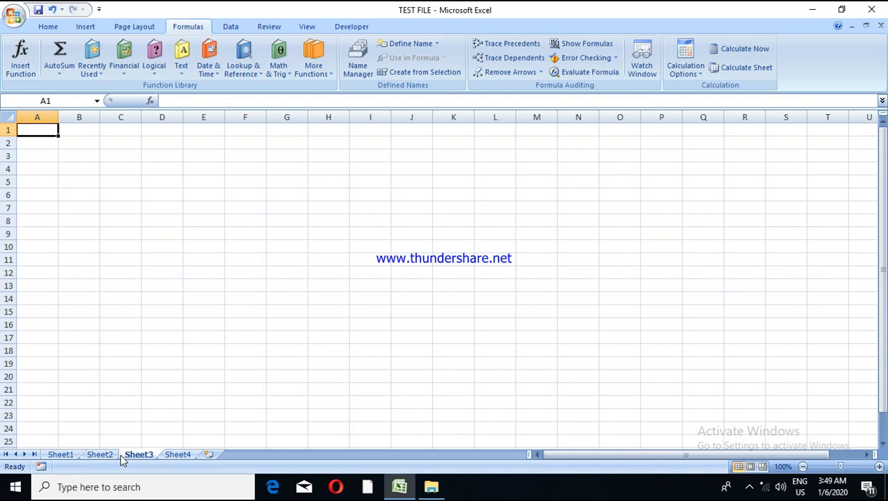
Step: Insert a blank worksheet before Sheet4 and check its place among the other sheets
{"action": "left_click", "coordinate": [177, 456]}
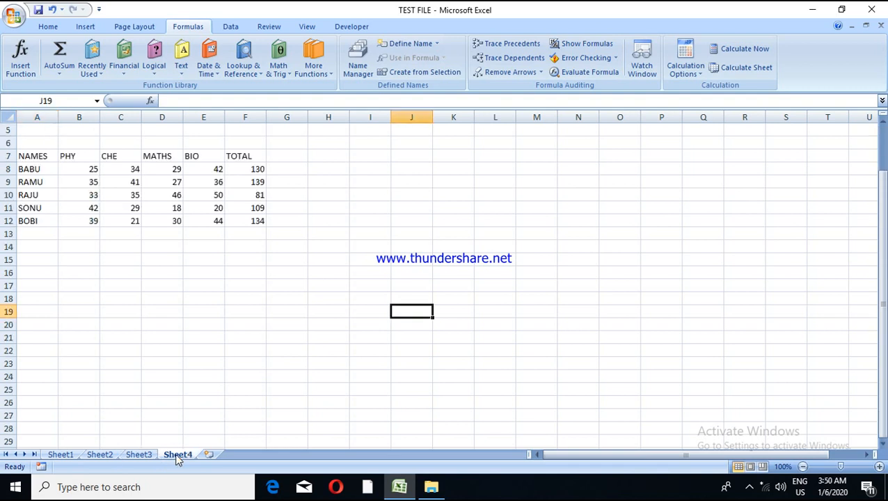
{"action": "right_click", "coordinate": [177, 459]}
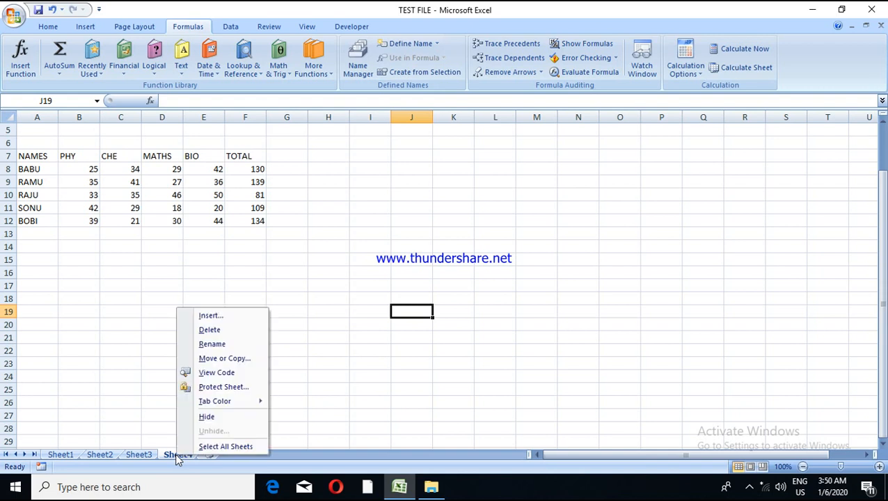
{"action": "left_click", "coordinate": [229, 321]}
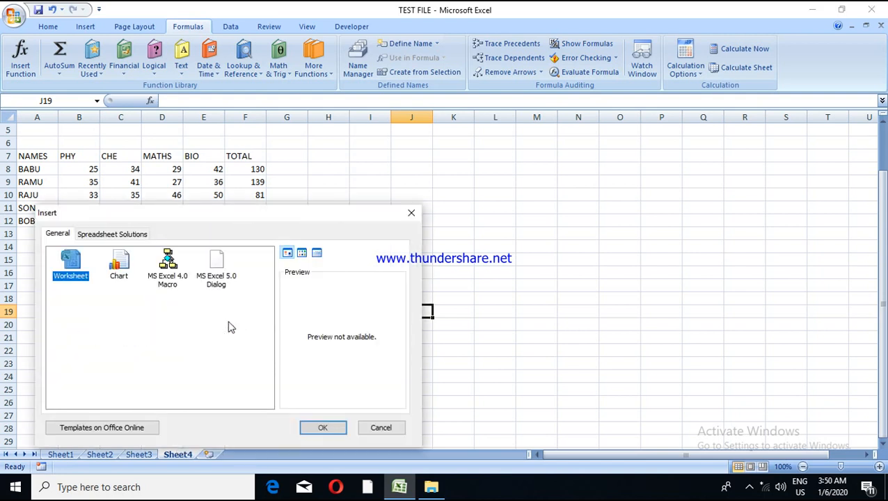
{"action": "left_click", "coordinate": [324, 426]}
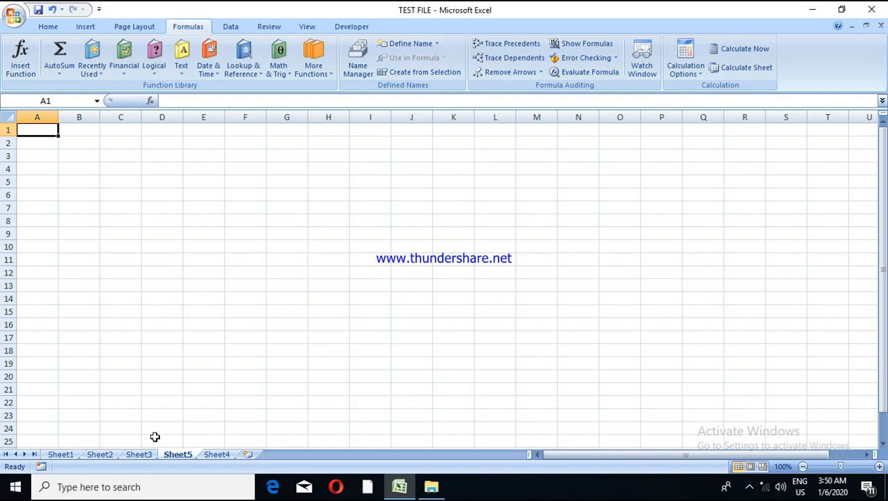
{"action": "left_click", "coordinate": [62, 455]}
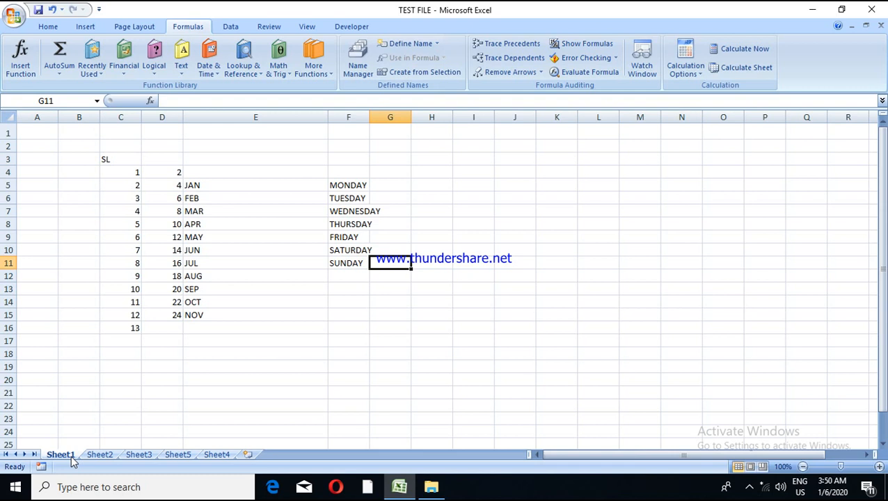
{"action": "left_click", "coordinate": [154, 454]}
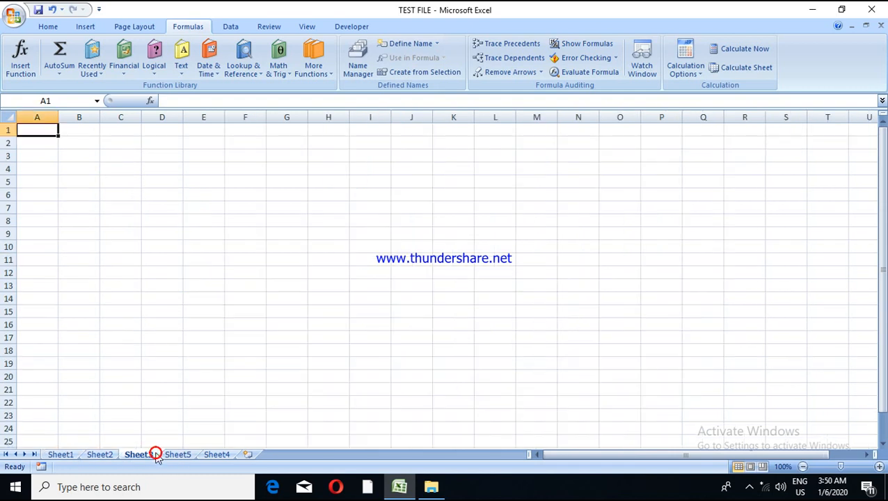
{"action": "left_click", "coordinate": [172, 454]}
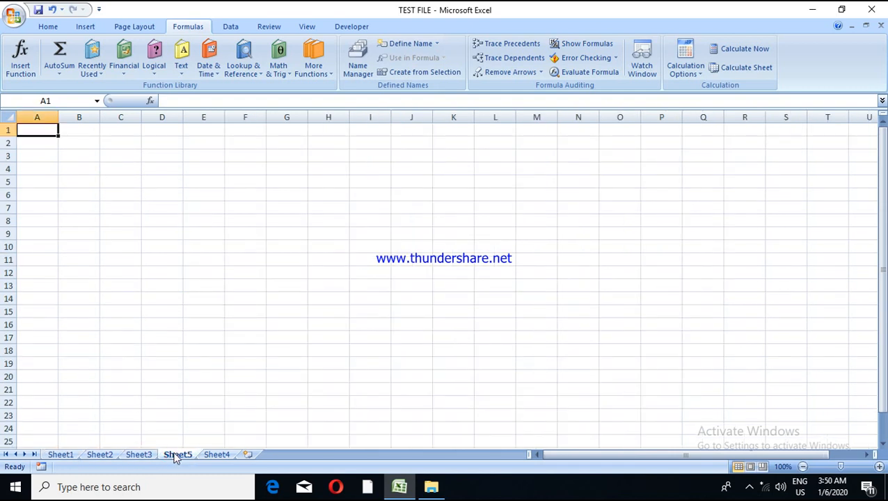
Step: Rename Sheet4, which holds the marks table, as STUDENTS
{"action": "left_click", "coordinate": [217, 454]}
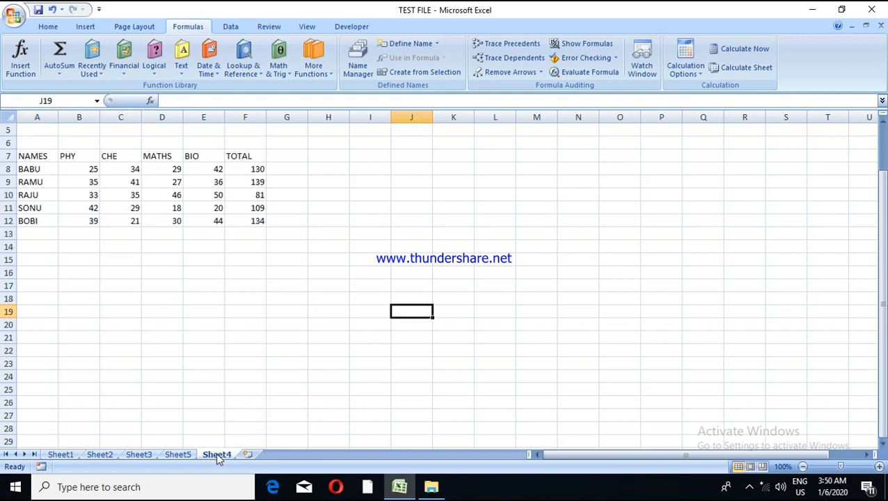
{"action": "right_click", "coordinate": [217, 455]}
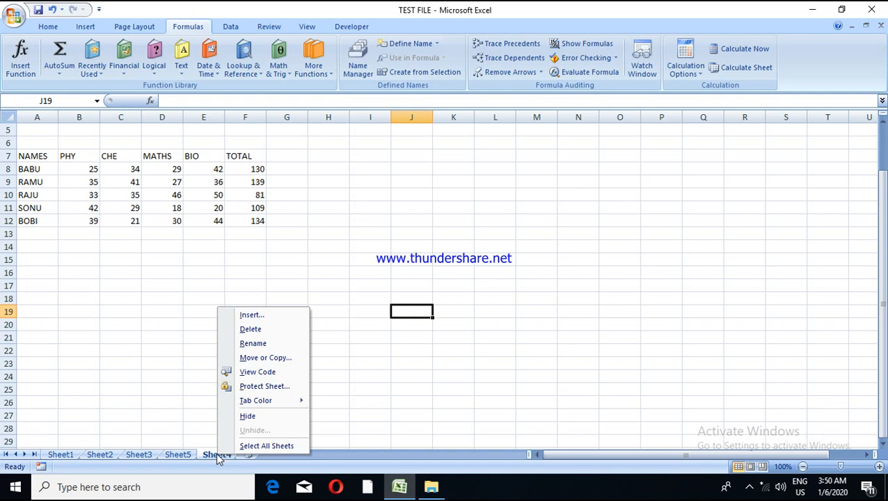
{"action": "left_click", "coordinate": [242, 344]}
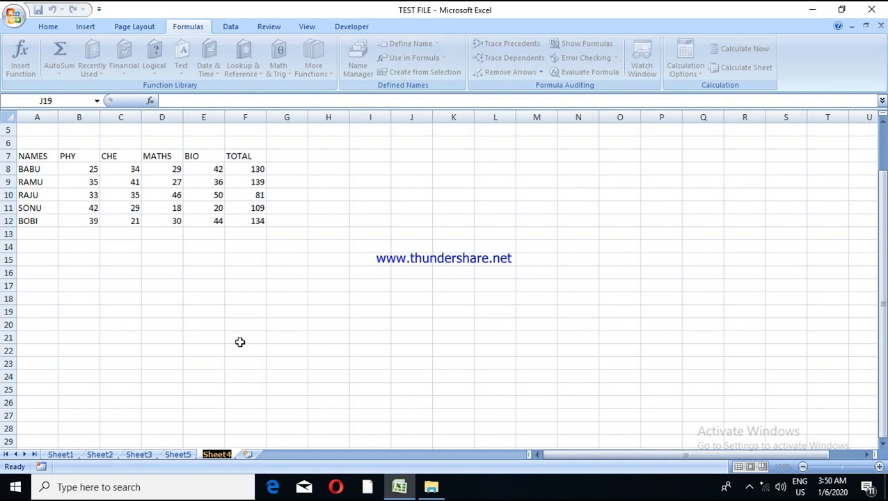
{"action": "key", "text": "BackSpace"}
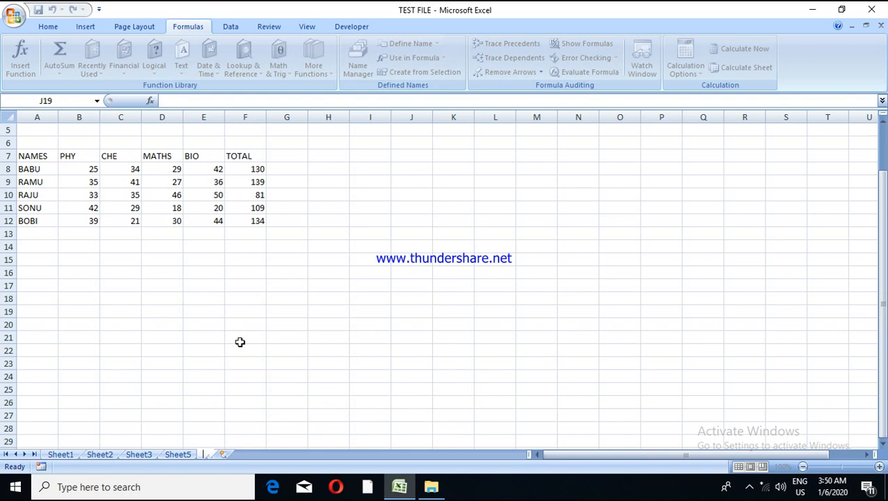
{"action": "type", "text": "STUDENTS"}
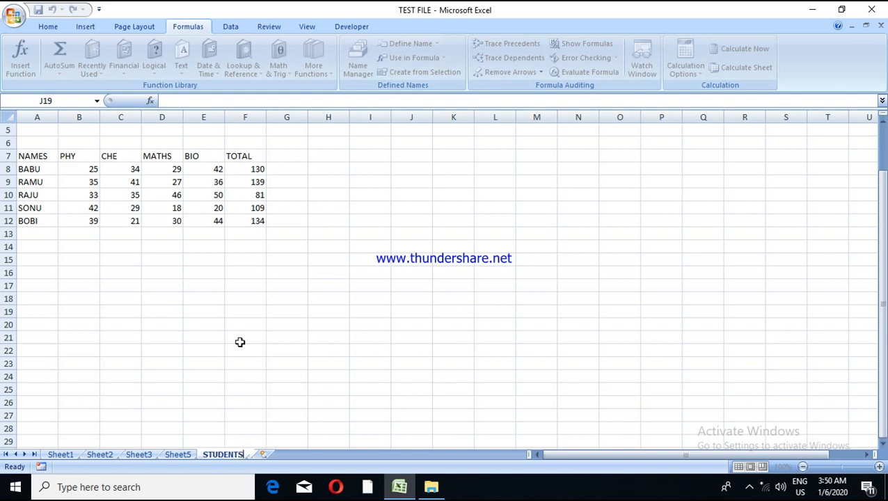
{"action": "key", "text": "Return"}
{"action": "left_click", "coordinate": [371, 326]}
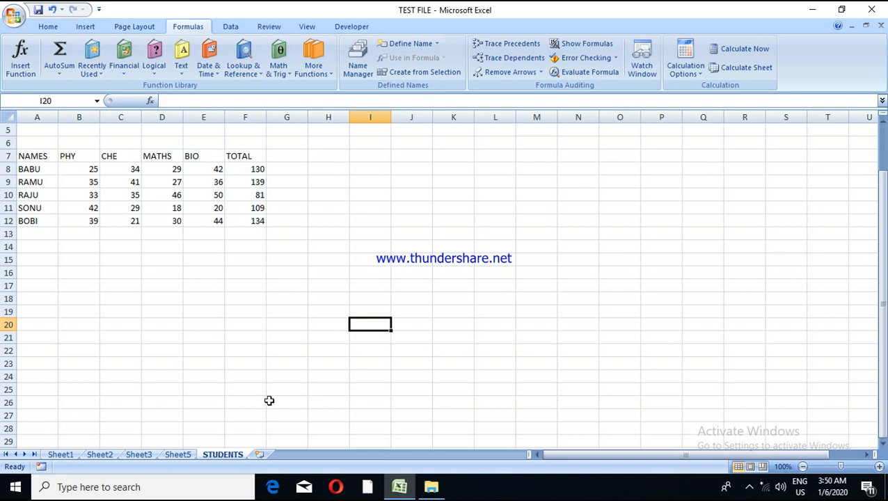
Step: Set the STUDENTS sheet's tab color to standard green and check it from the neighbouring sheet
{"action": "right_click", "coordinate": [227, 460]}
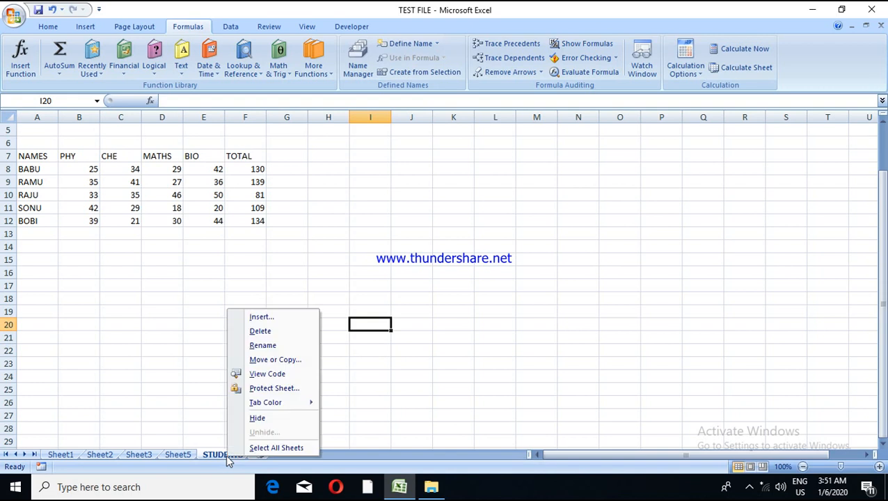
{"action": "mouse_move", "coordinate": [264, 410]}
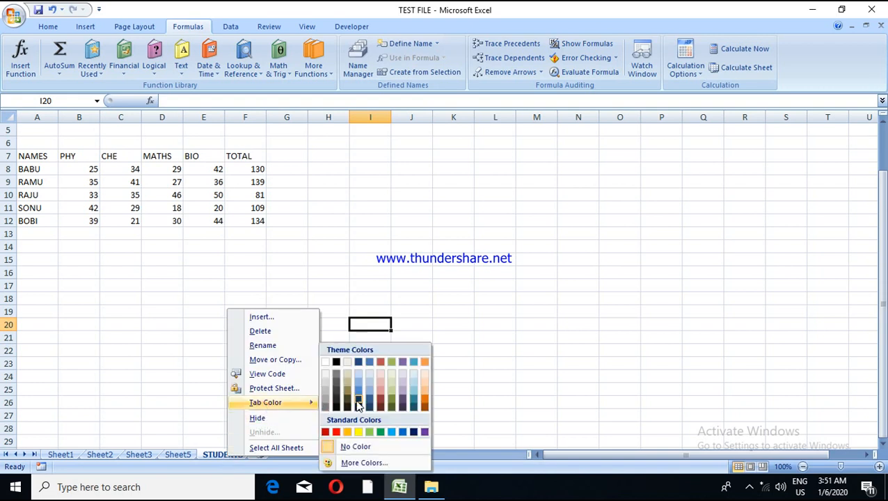
{"action": "left_click", "coordinate": [380, 432]}
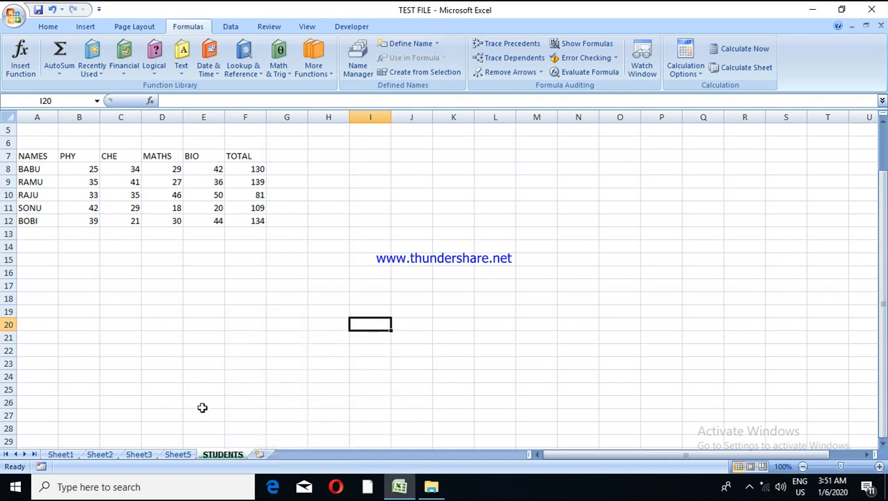
{"action": "left_click", "coordinate": [179, 455]}
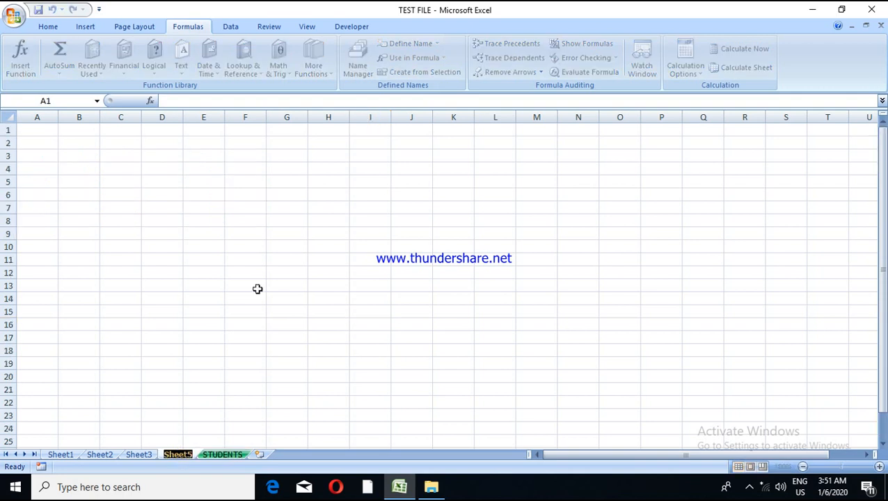
{"action": "left_click", "coordinate": [209, 456]}
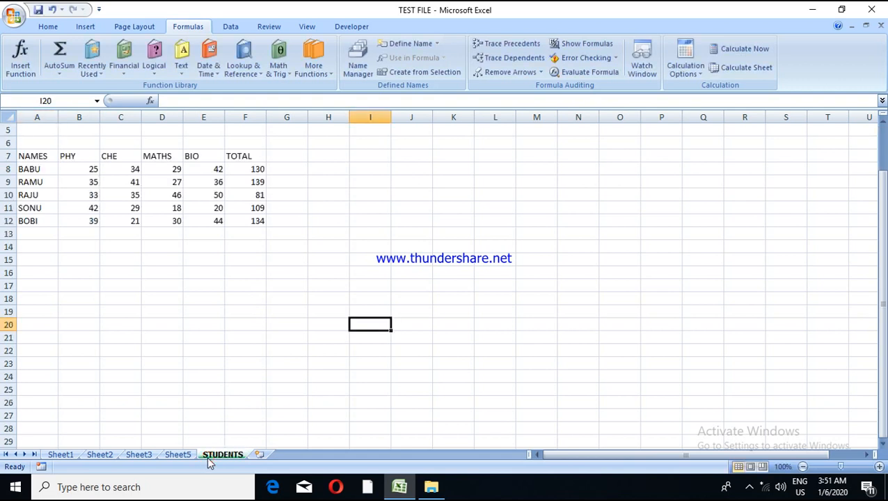
{"action": "left_click", "coordinate": [353, 257]}
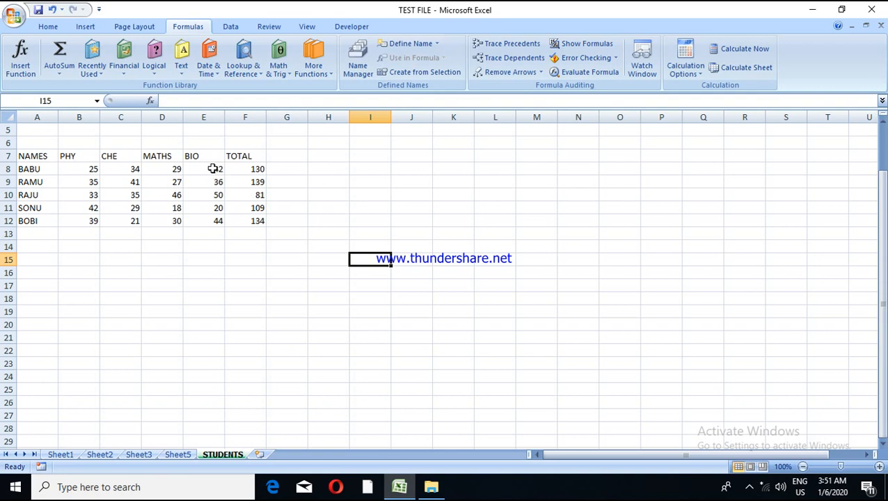
Step: Save the TEST FILE workbook with its current changes
{"action": "left_click", "coordinate": [100, 11]}
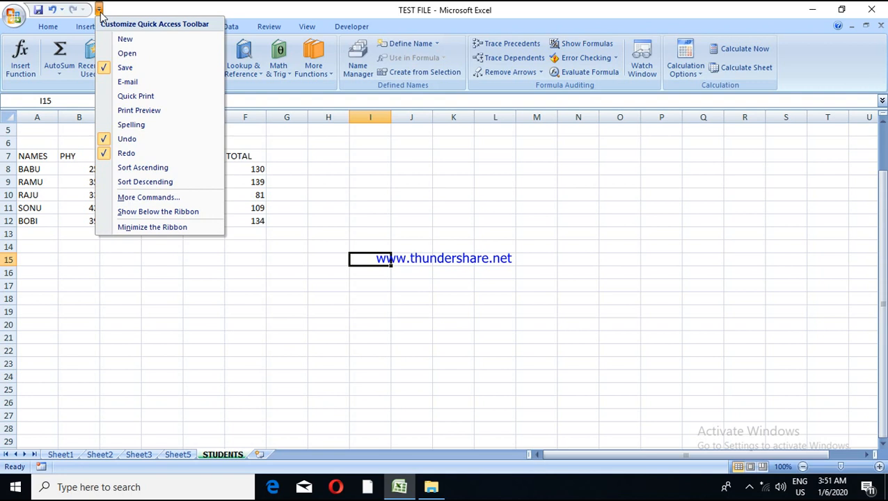
{"action": "left_click", "coordinate": [38, 10]}
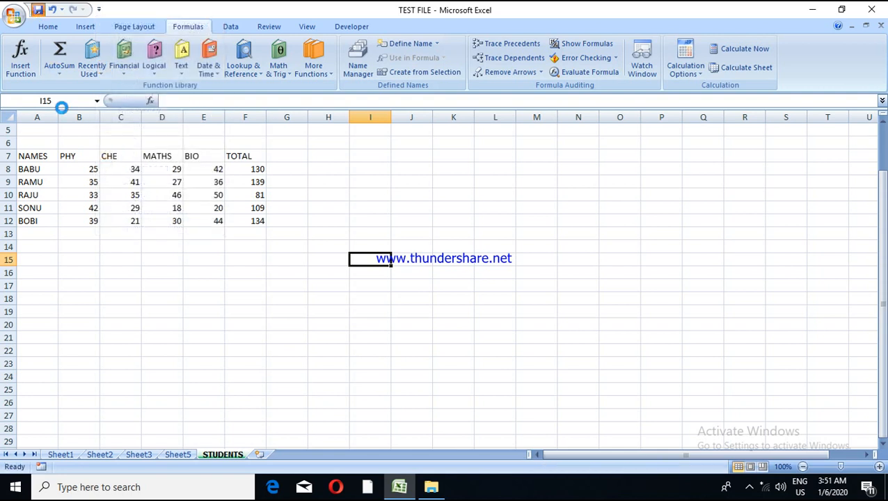
{"action": "left_click", "coordinate": [14, 16]}
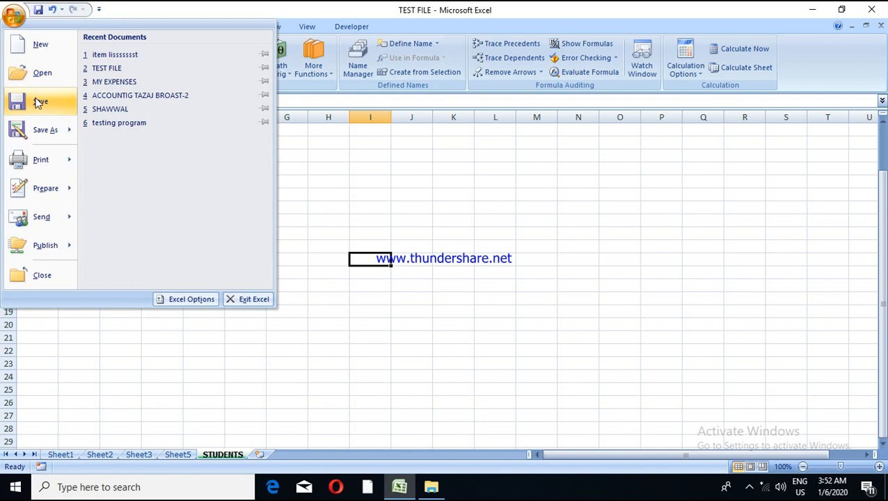
{"action": "left_click", "coordinate": [158, 12]}
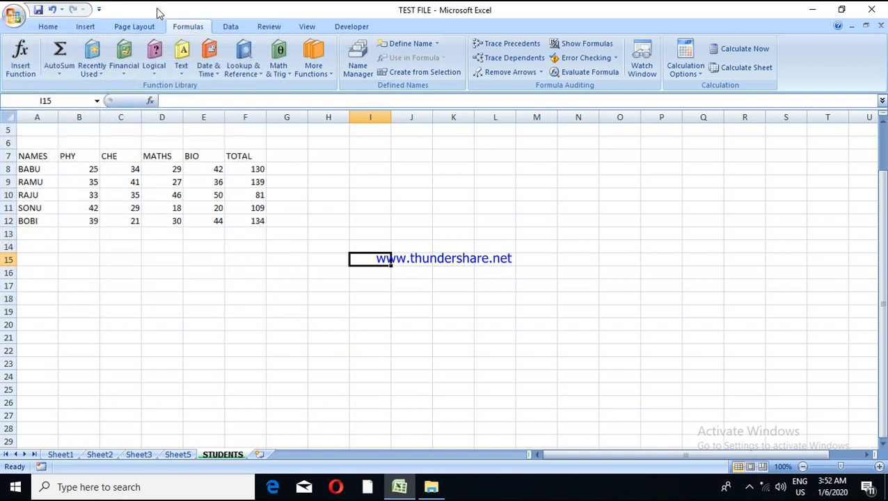
{"action": "left_click", "coordinate": [20, 21]}
{"action": "left_click", "coordinate": [198, 7]}
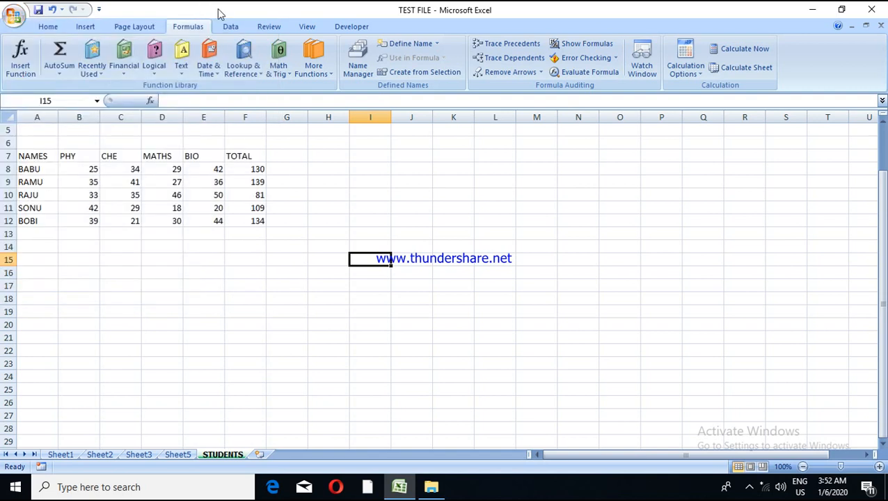
{"action": "left_click", "coordinate": [271, 32]}
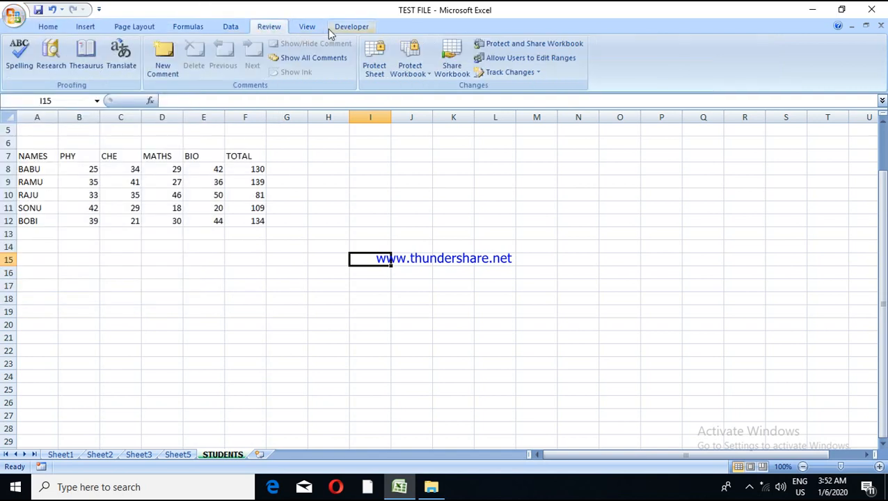
{"action": "left_click", "coordinate": [298, 30]}
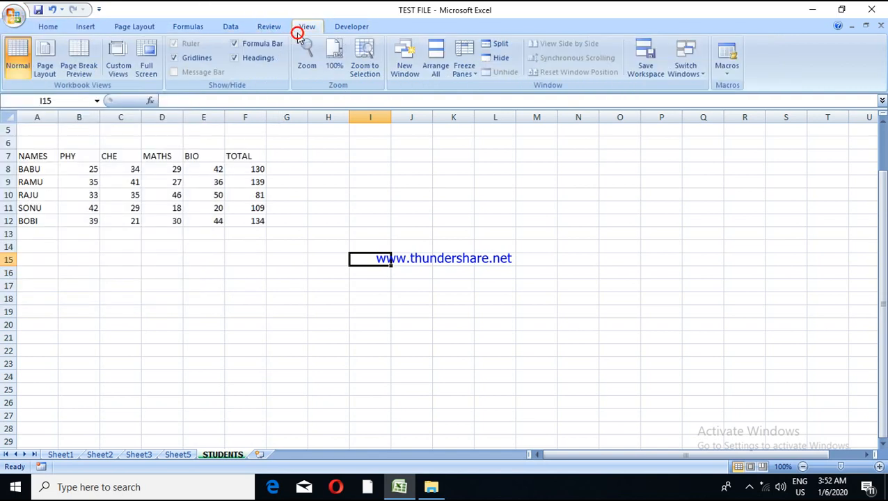
{"action": "left_click", "coordinate": [235, 31]}
{"action": "left_click", "coordinate": [202, 32]}
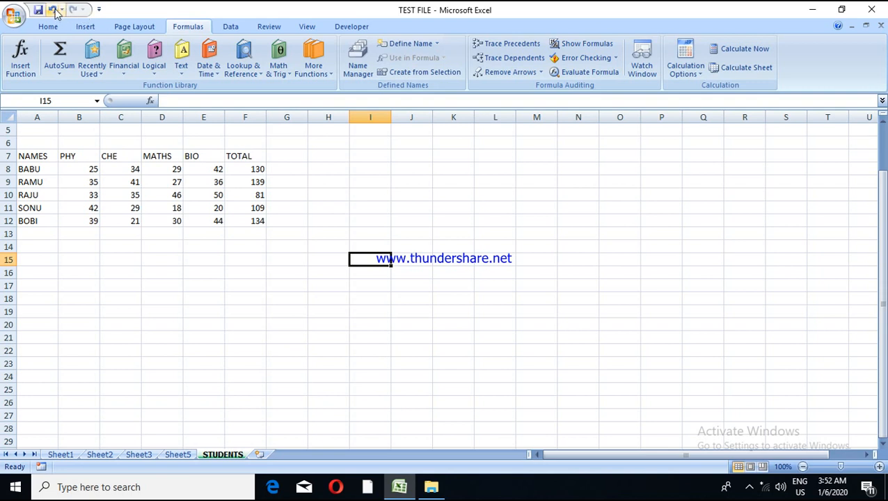
Step: Add the Open command to the Quick Access Toolbar
{"action": "left_click", "coordinate": [99, 12]}
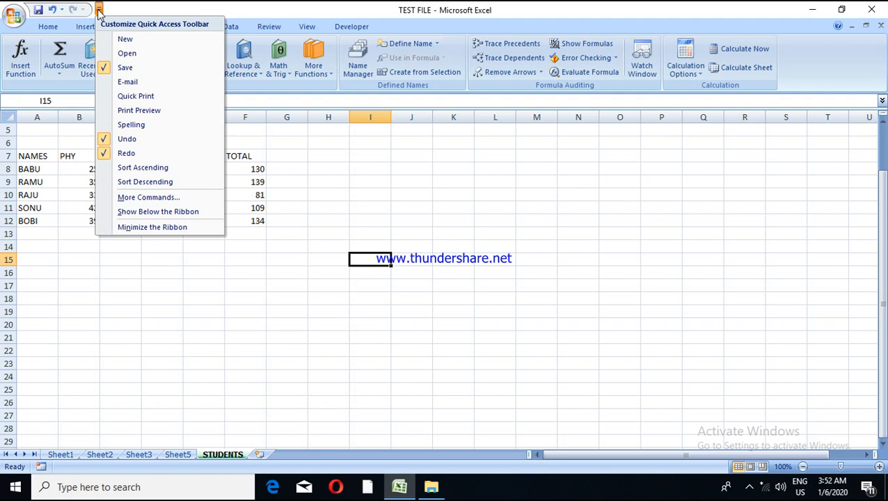
{"action": "left_click", "coordinate": [155, 59]}
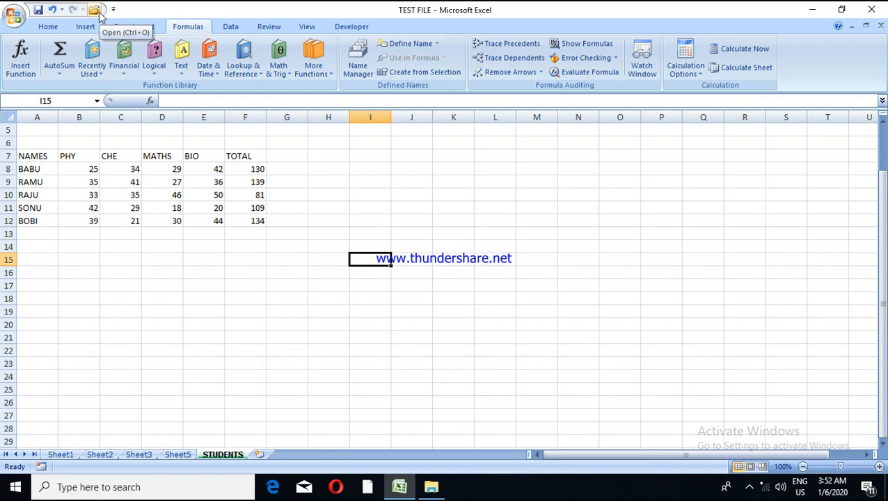
{"action": "left_click", "coordinate": [13, 12]}
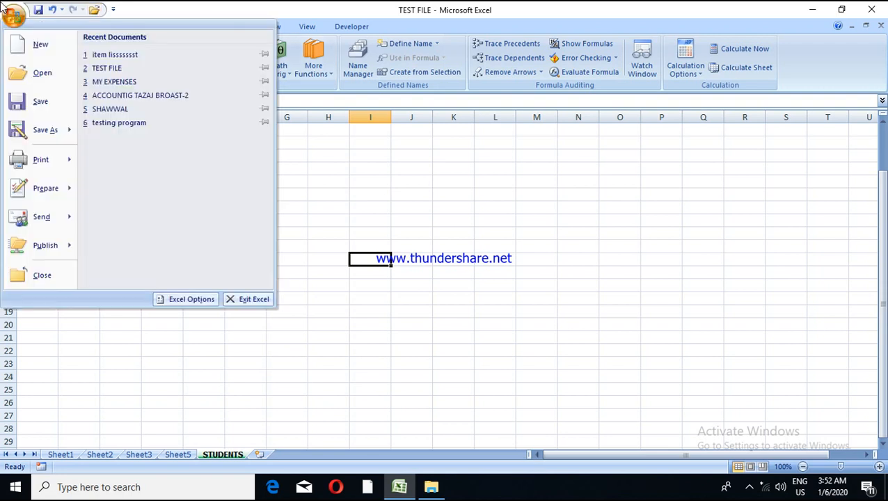
{"action": "left_click", "coordinate": [167, 7]}
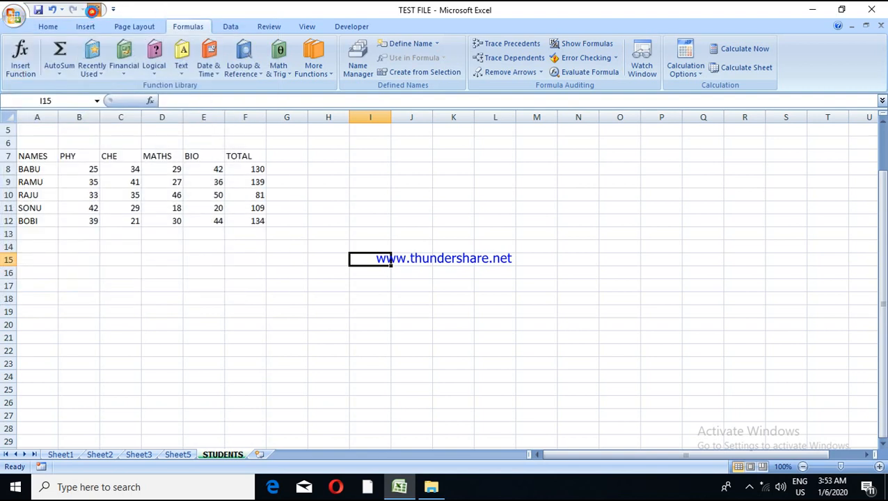
Step: Bring up the file-opening dialog from the Quick Access Toolbar and dismiss it without opening a workbook
{"action": "left_click", "coordinate": [95, 12]}
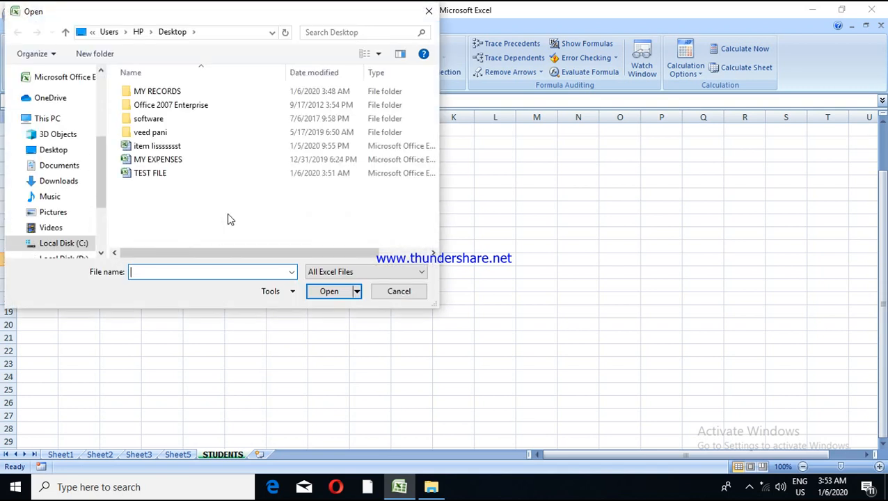
{"action": "left_click", "coordinate": [395, 293]}
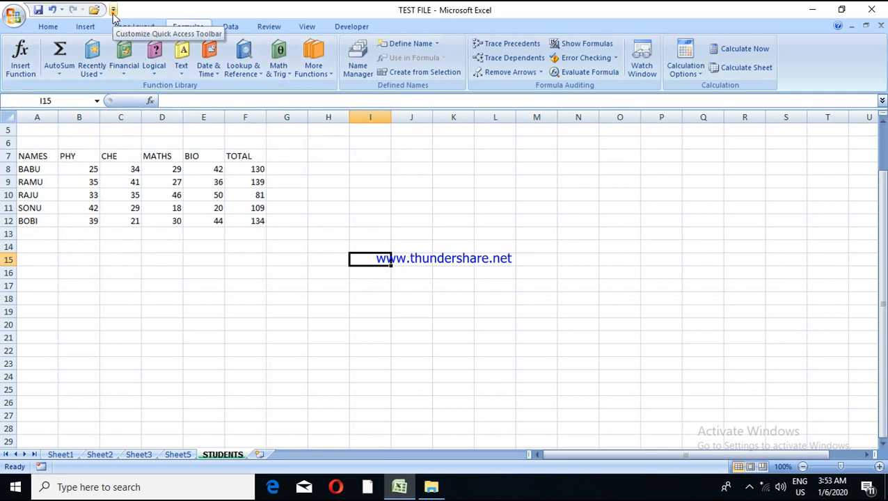
Step: Look through the Popular Commands available for the Quick Access Toolbar and leave the options without adding any
{"action": "left_click", "coordinate": [113, 11]}
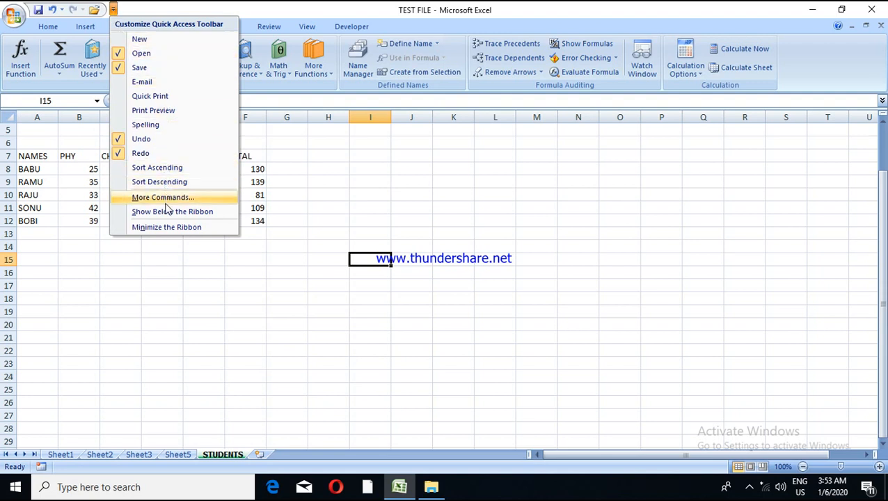
{"action": "left_click", "coordinate": [175, 26]}
{"action": "left_click", "coordinate": [178, 24]}
{"action": "left_click", "coordinate": [140, 199]}
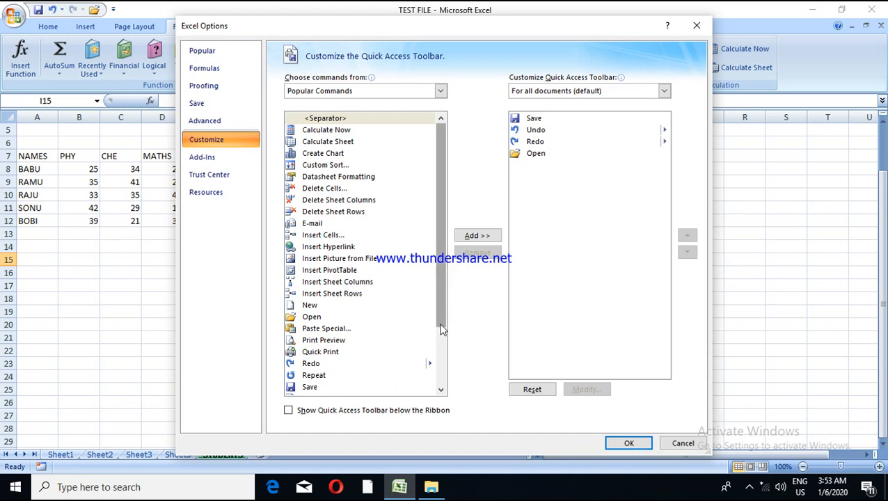
{"action": "left_click", "coordinate": [439, 347]}
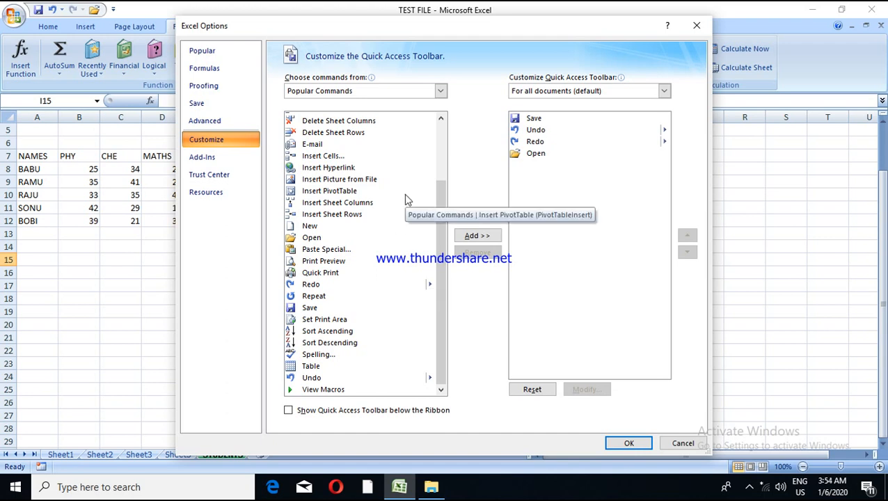
{"action": "left_click", "coordinate": [444, 137]}
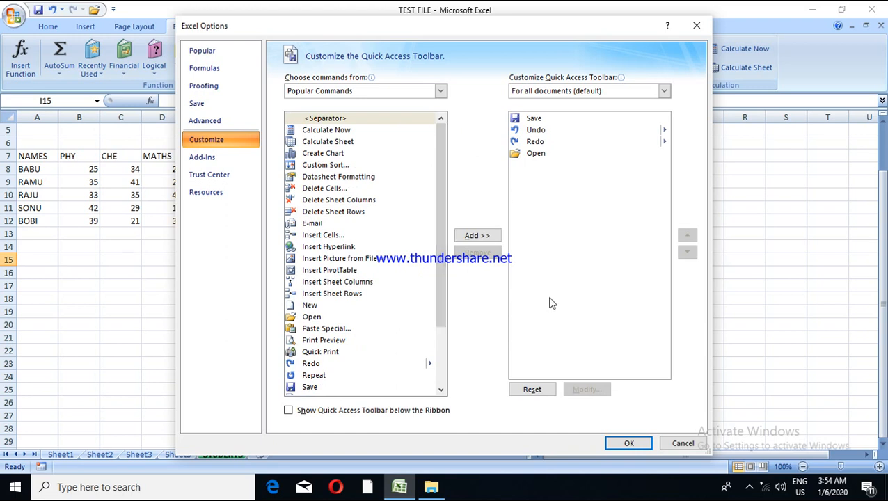
{"action": "left_click", "coordinate": [670, 446]}
Step: Inspect the TOTAL column's formulas in cells F8 to F12
{"action": "left_click", "coordinate": [142, 288]}
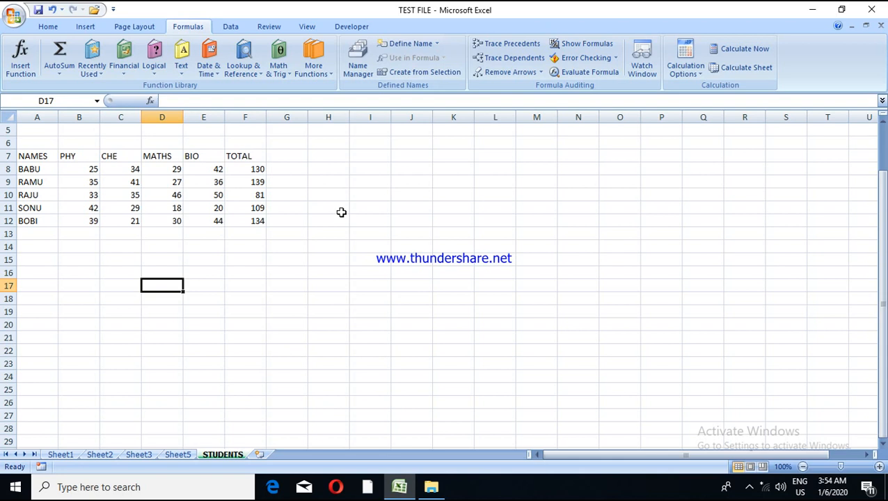
{"action": "left_click", "coordinate": [244, 171]}
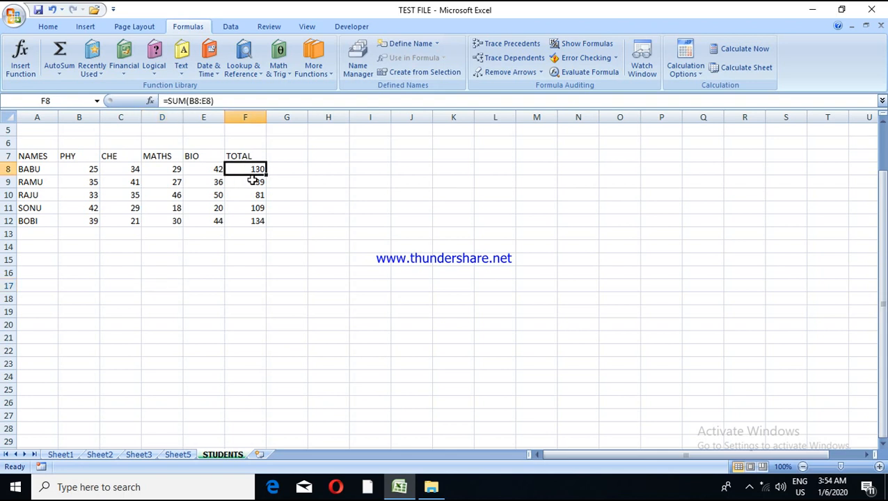
{"action": "left_click_drag", "start_coordinate": [254, 180], "coordinate": [232, 203]}
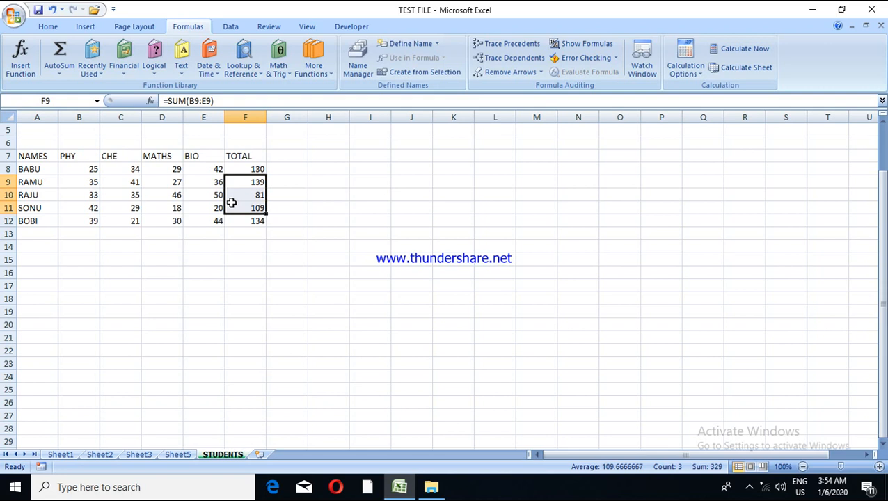
{"action": "left_click", "coordinate": [241, 221]}
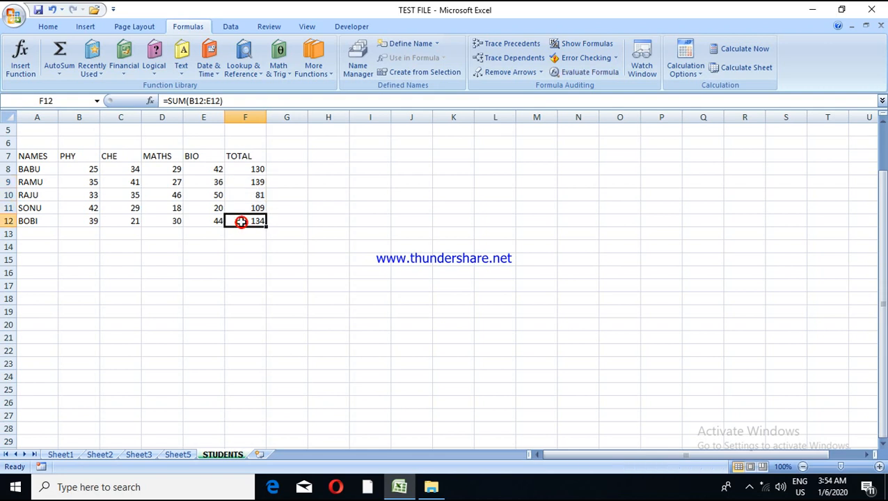
{"action": "left_click", "coordinate": [275, 172]}
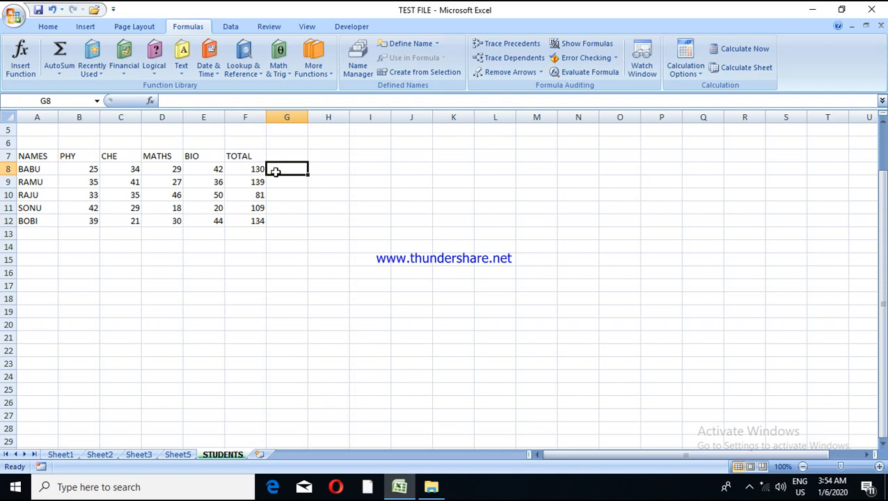
{"action": "type", "text": "="}
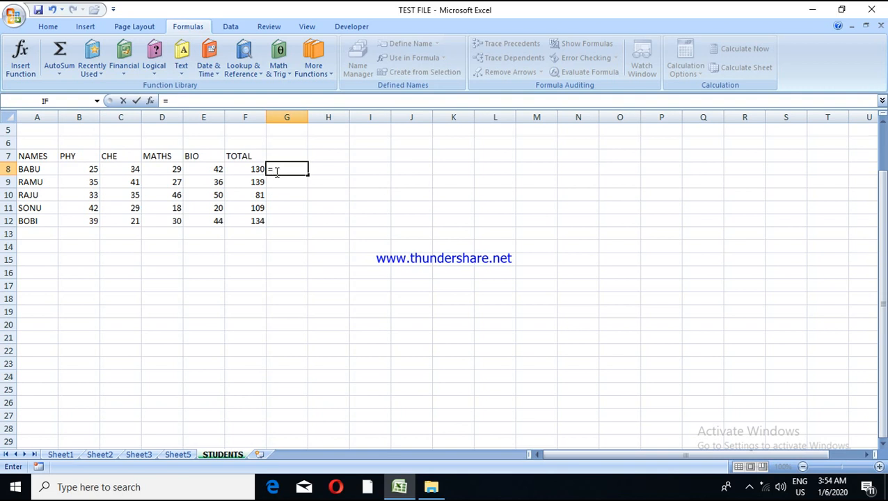
{"action": "key", "text": "BackSpace"}
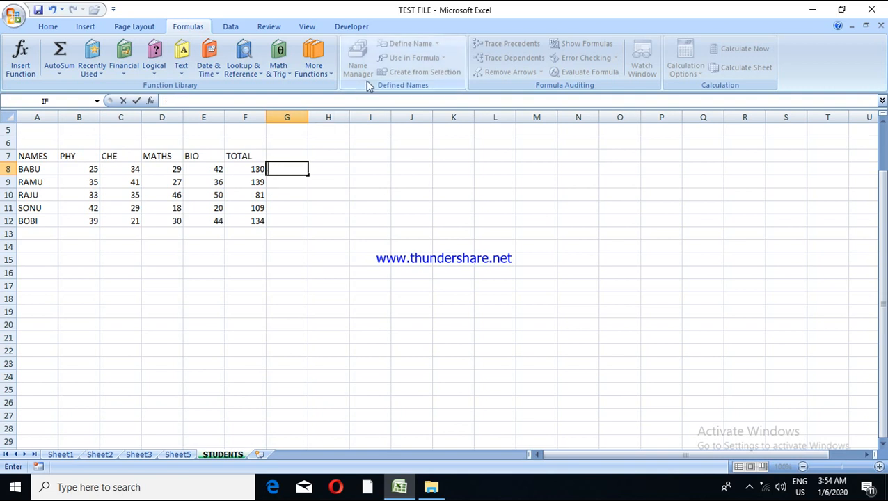
{"action": "left_click", "coordinate": [325, 201]}
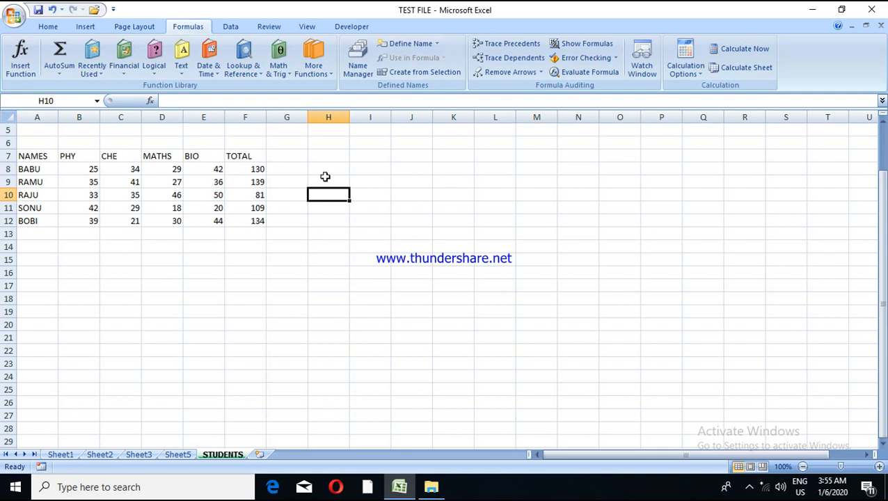
Step: Enter the formula =IF(F8>100,"A","B") in cell H8 to grade the first student's total
{"action": "left_click", "coordinate": [328, 174]}
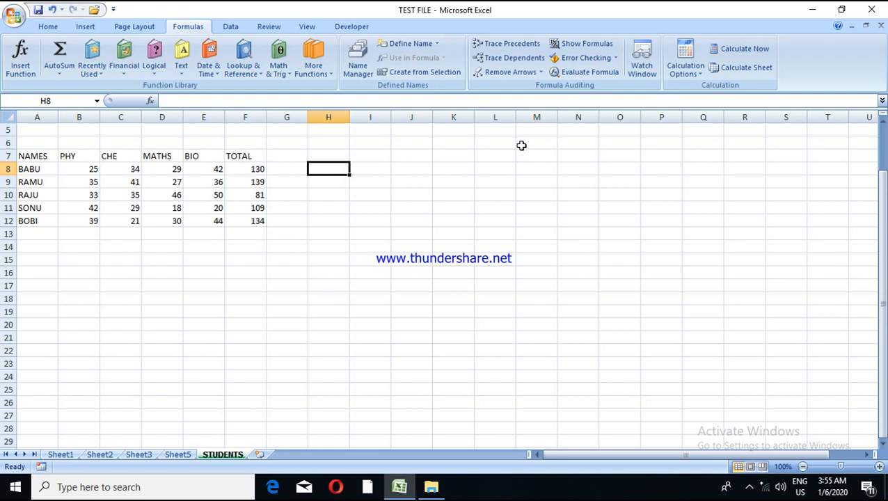
{"action": "type", "text": "="}
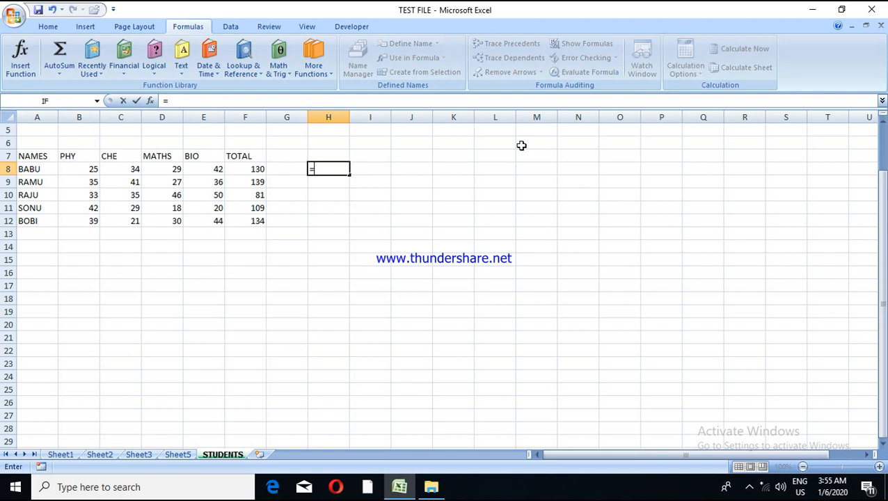
{"action": "type", "text": "IF"}
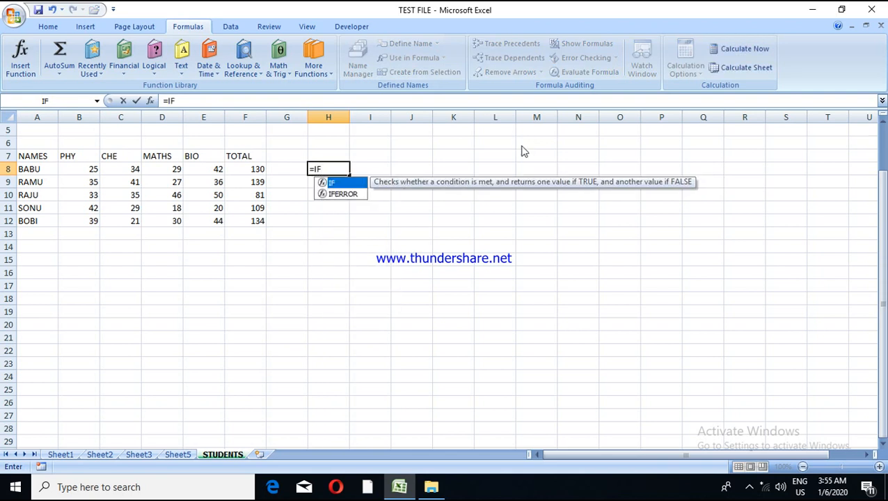
{"action": "type", "text": "("}
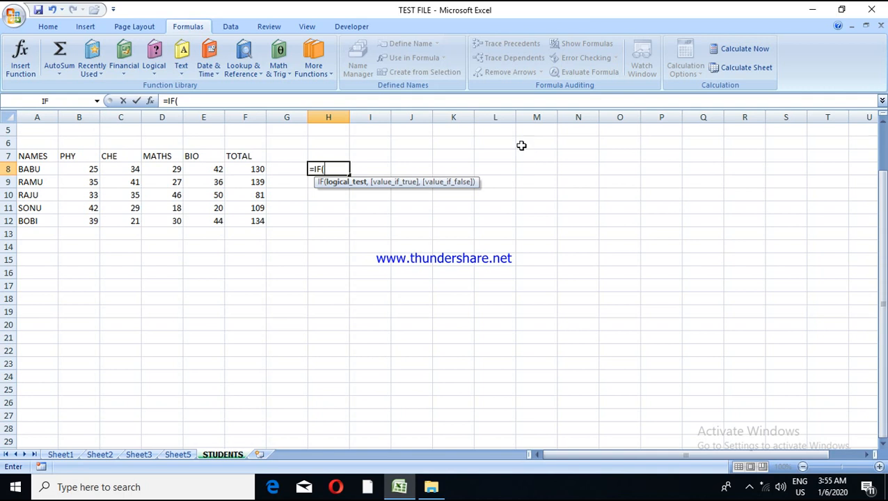
{"action": "left_click", "coordinate": [247, 170]}
{"action": "type", "text": ">100"}
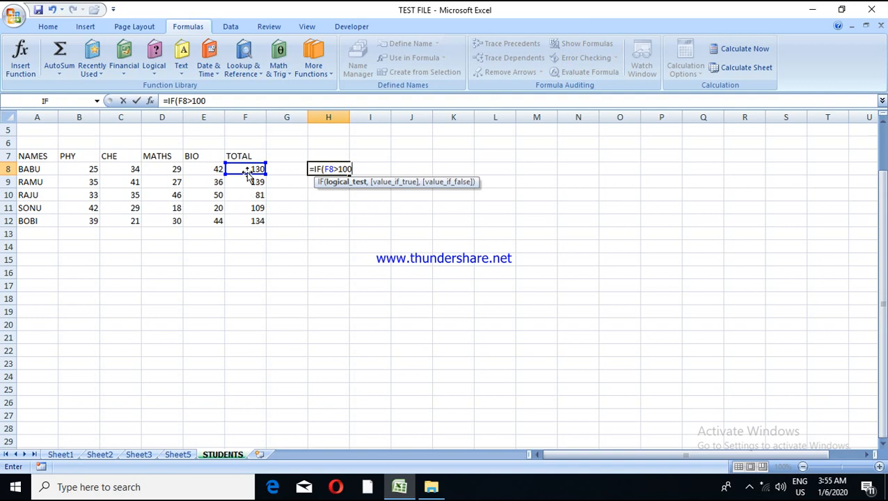
{"action": "type", "text": ","}
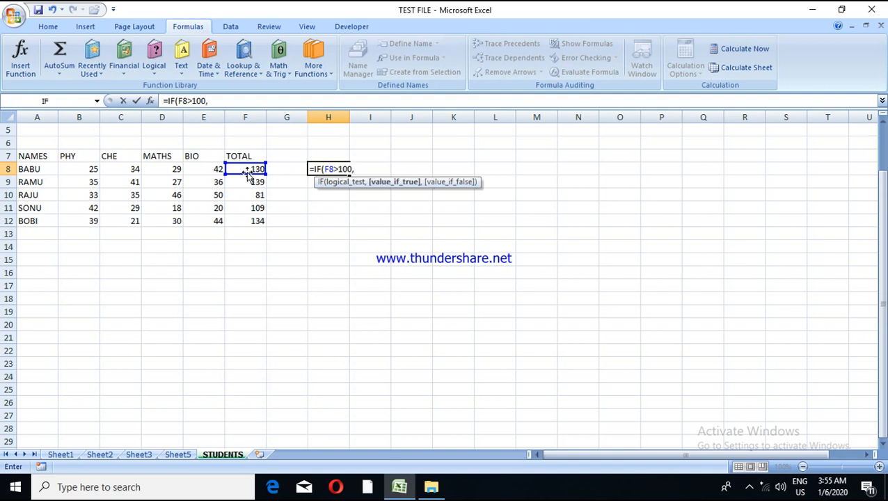
{"action": "type", "text": "\"A\""}
{"action": "type", "text": ","}
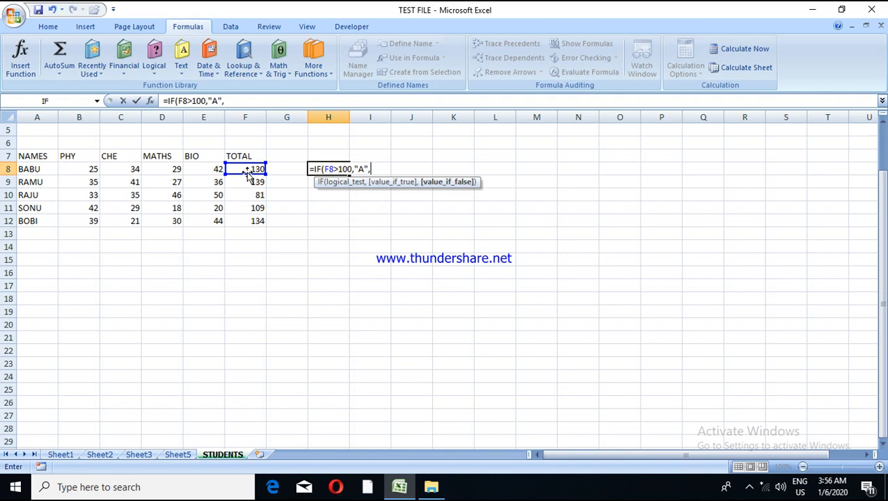
{"action": "key", "text": "BackSpace"}
{"action": "type", "text": ",\"B\""}
{"action": "type", "text": ")"}
{"action": "key", "text": "Return"}
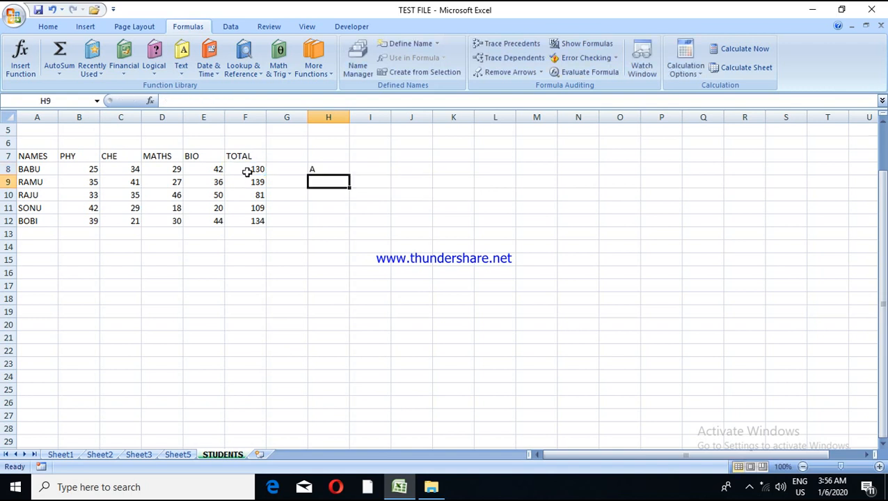
Step: Review the IF formula in H8 and overwrite the first student's total in F8 with 99 to test it
{"action": "left_click", "coordinate": [334, 170]}
{"action": "left_click", "coordinate": [333, 180]}
{"action": "left_click", "coordinate": [334, 171]}
{"action": "left_click", "coordinate": [263, 173]}
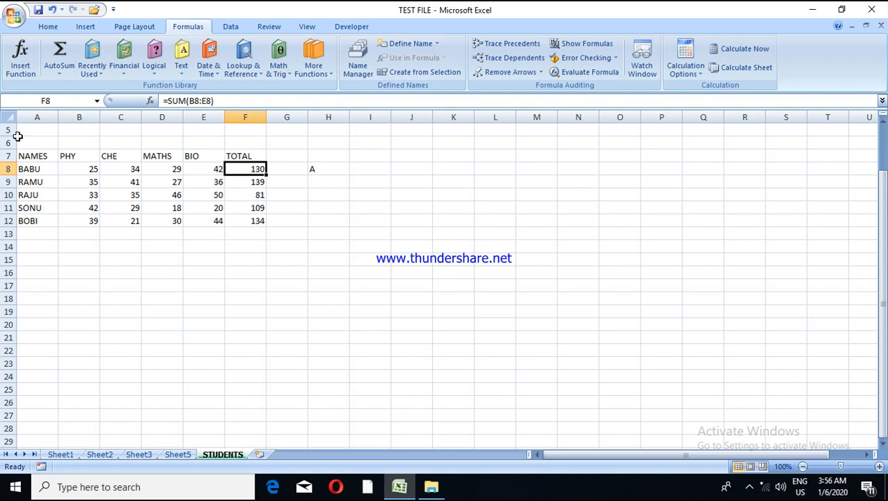
{"action": "type", "text": "99"}
{"action": "key", "text": "Return"}
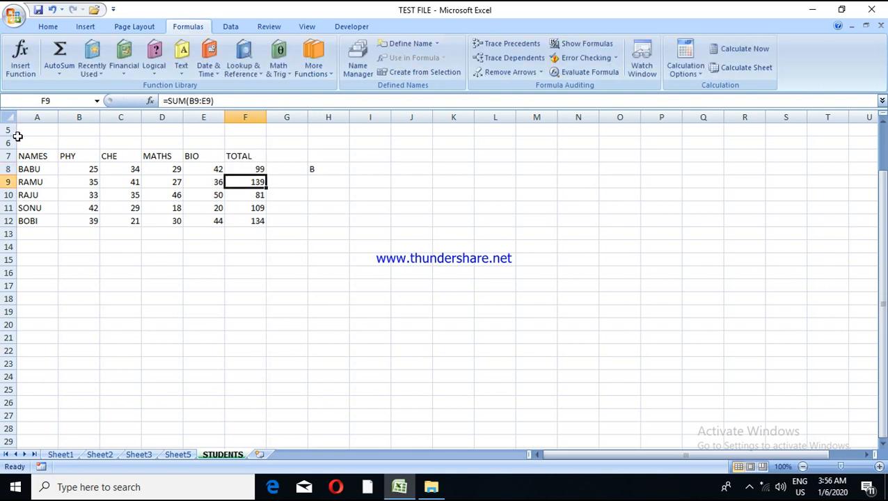
Step: Review the IF formula against F8 and fill it down from H8 through H12
{"action": "left_click", "coordinate": [322, 170]}
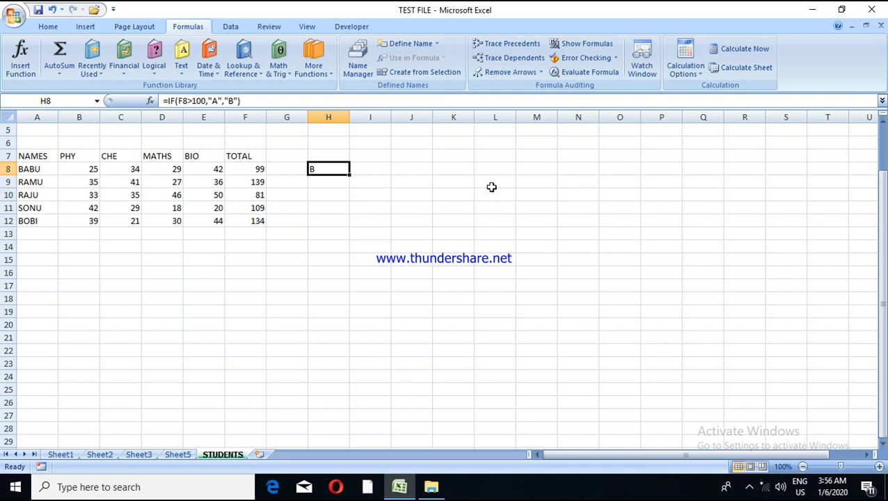
{"action": "left_click", "coordinate": [247, 169]}
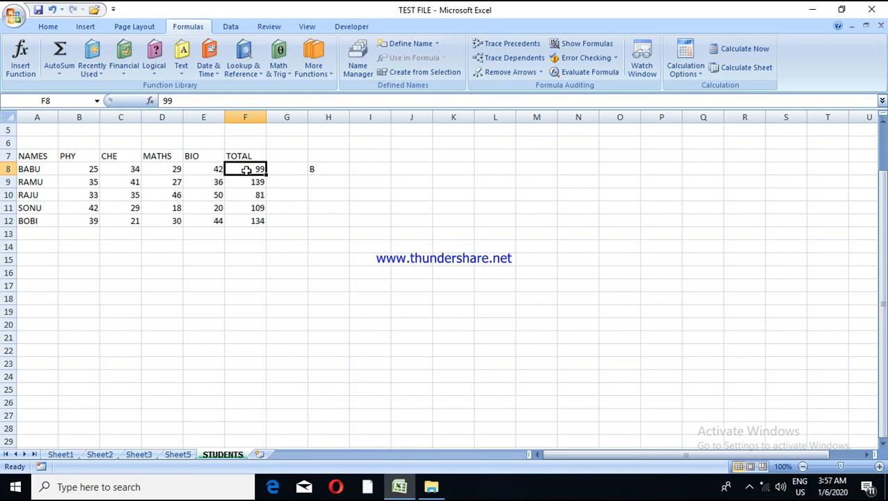
{"action": "left_click", "coordinate": [323, 170]}
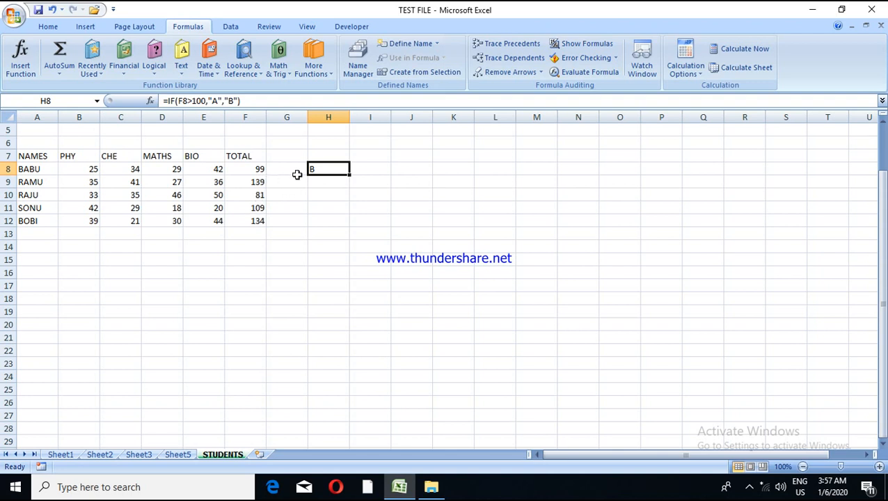
{"action": "left_click", "coordinate": [370, 169]}
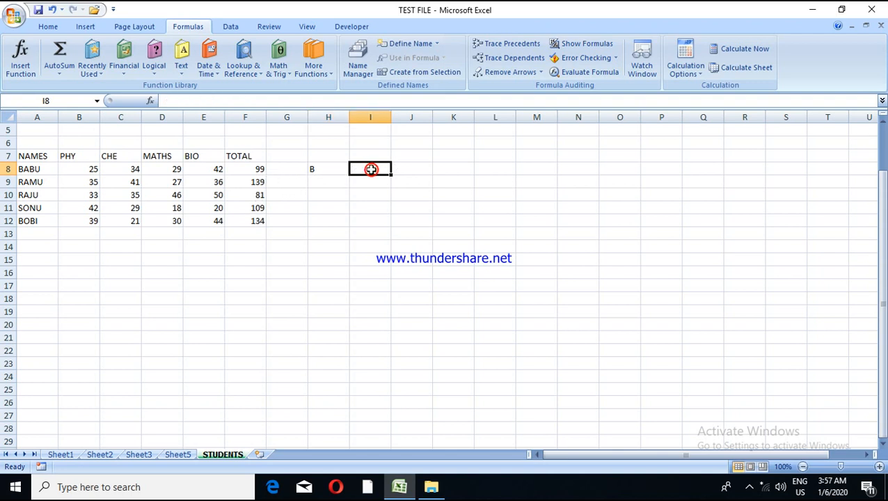
{"action": "left_click", "coordinate": [312, 173]}
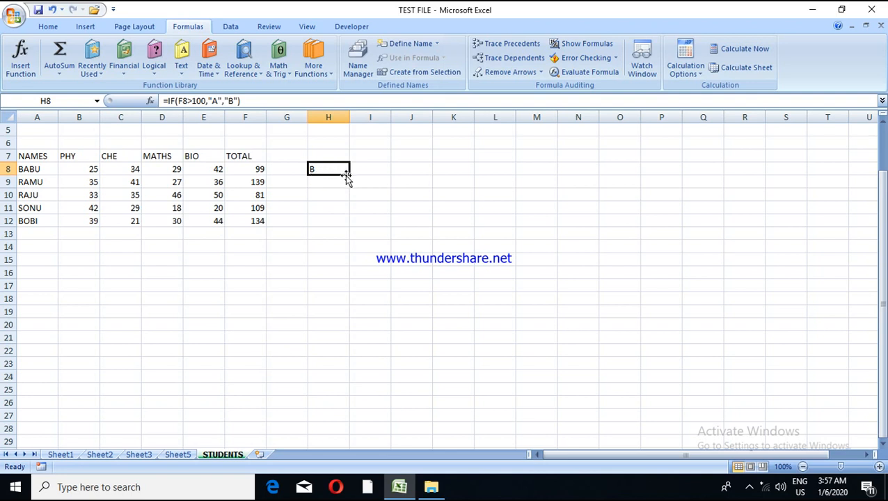
{"action": "left_click_drag", "start_coordinate": [348, 176], "coordinate": [353, 226]}
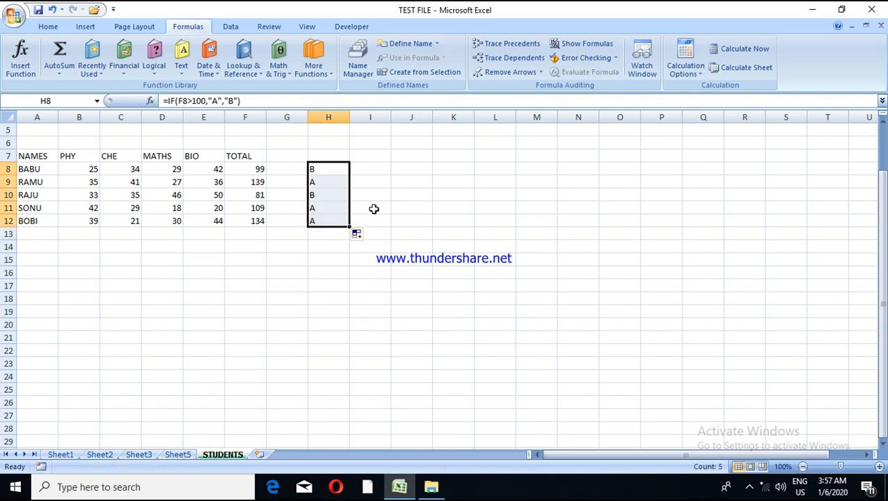
{"action": "left_click", "coordinate": [373, 209]}
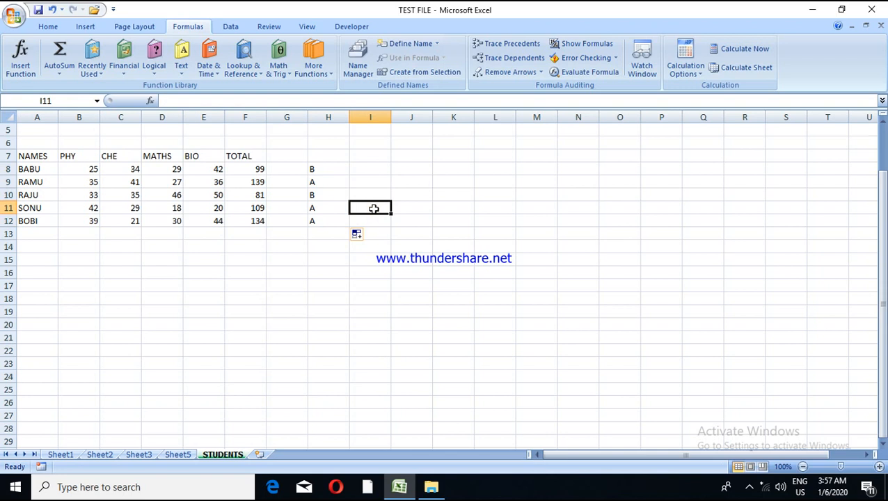
Step: Clear the grade formulas from cells H8 to H12
{"action": "left_click", "coordinate": [312, 169]}
{"action": "left_click_drag", "start_coordinate": [311, 169], "coordinate": [311, 217]}
{"action": "key", "text": "Delete"}
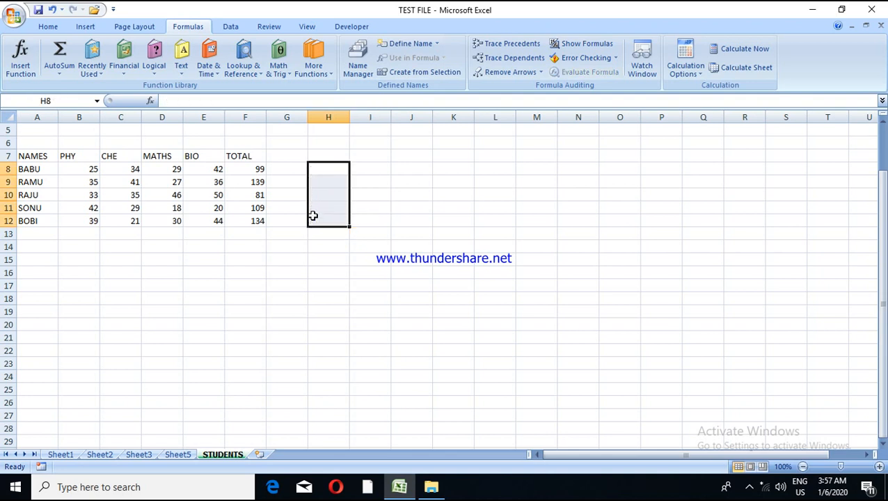
Step: Add the column heading GRADE in cell G7, next to TOTAL
{"action": "left_click", "coordinate": [292, 170]}
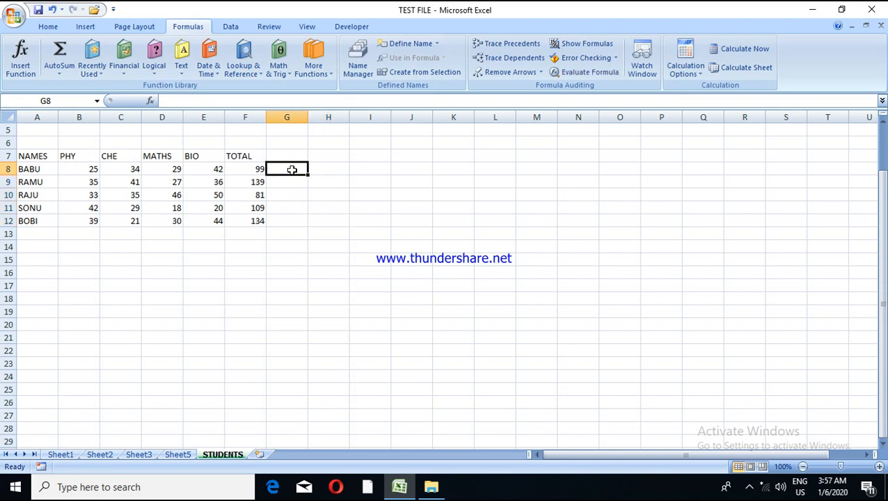
{"action": "left_click", "coordinate": [293, 157]}
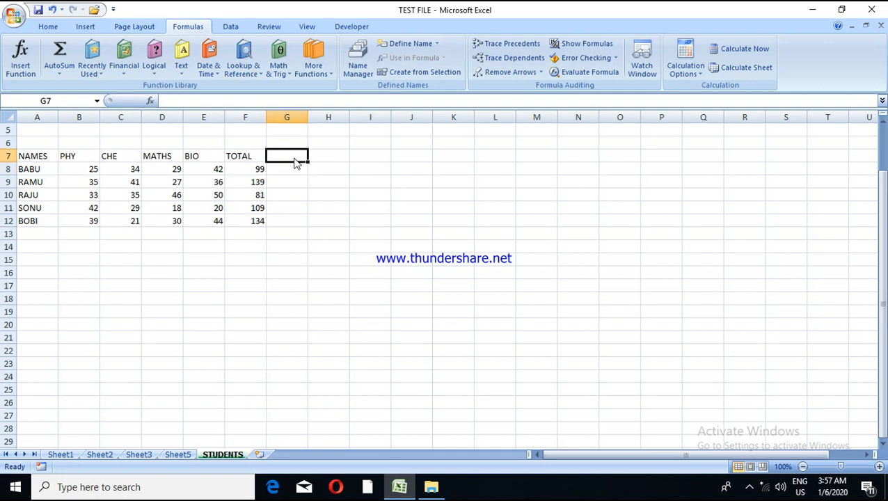
{"action": "type", "text": "GRADE"}
{"action": "key", "text": "Return"}
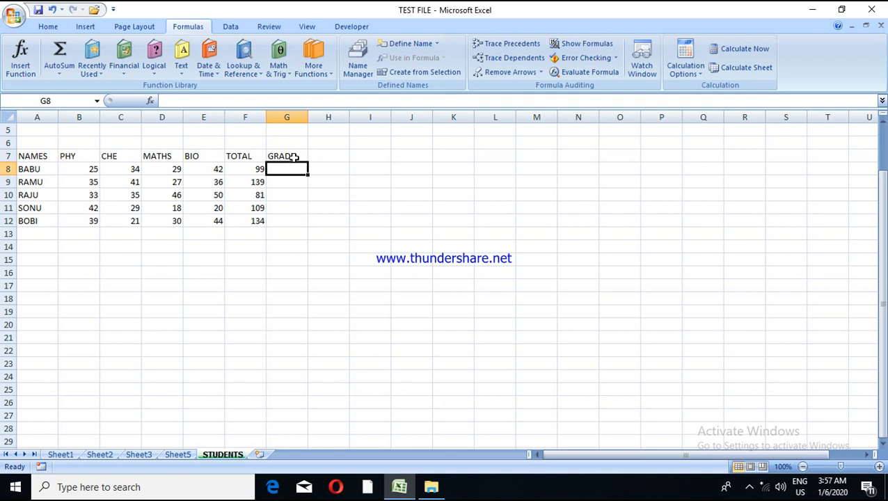
Step: Start an IF formula in G8 that tests F8>150 and returns "A" when true, leaving the false argument open
{"action": "type", "text": "="}
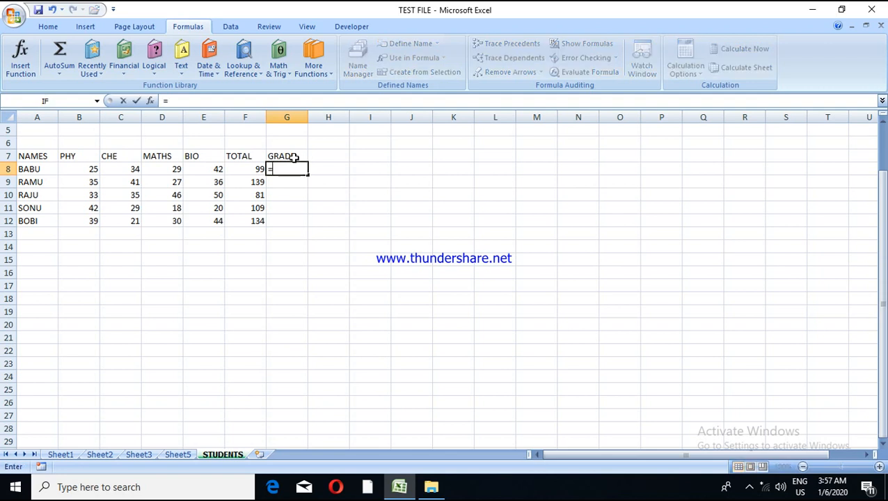
{"action": "type", "text": "IF"}
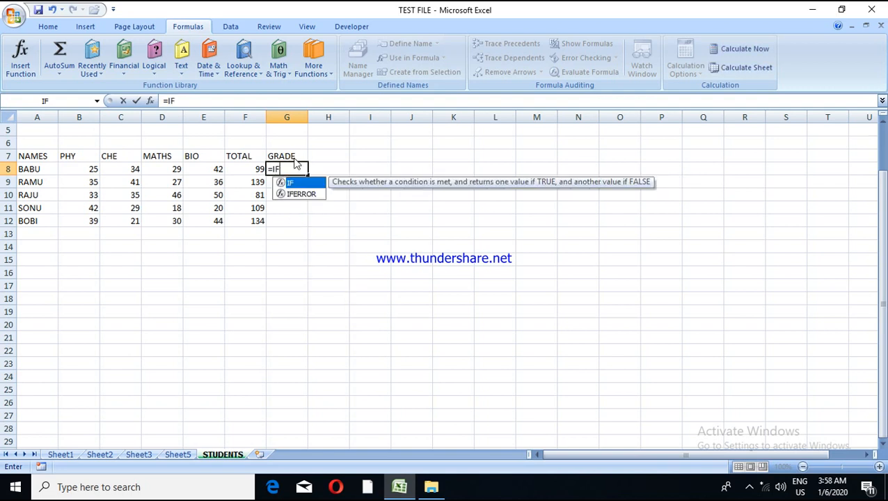
{"action": "type", "text": "("}
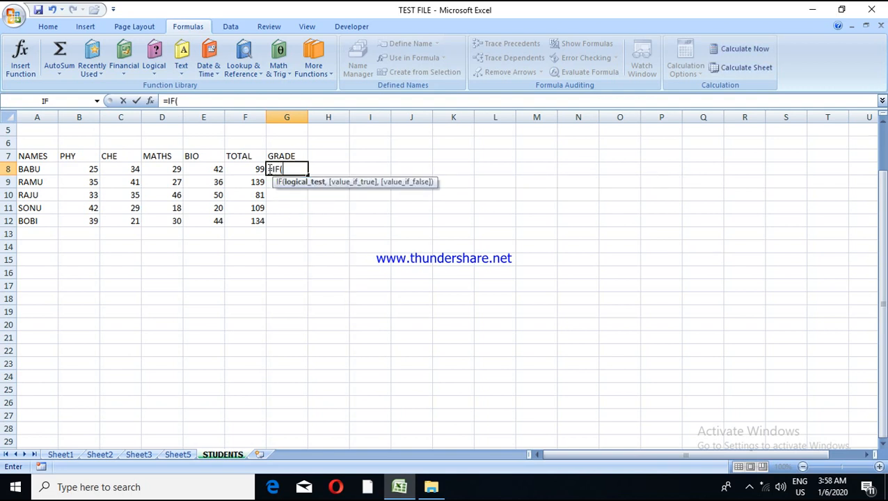
{"action": "left_click", "coordinate": [240, 169]}
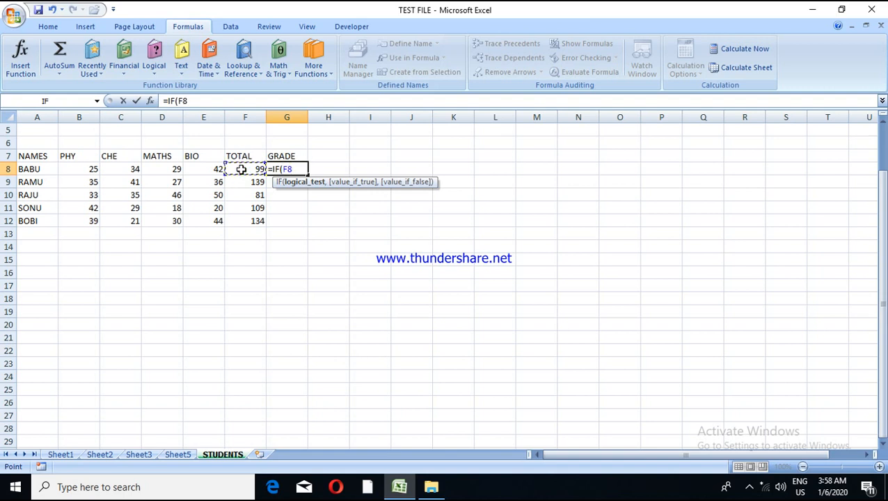
{"action": "type", "text": ">100"}
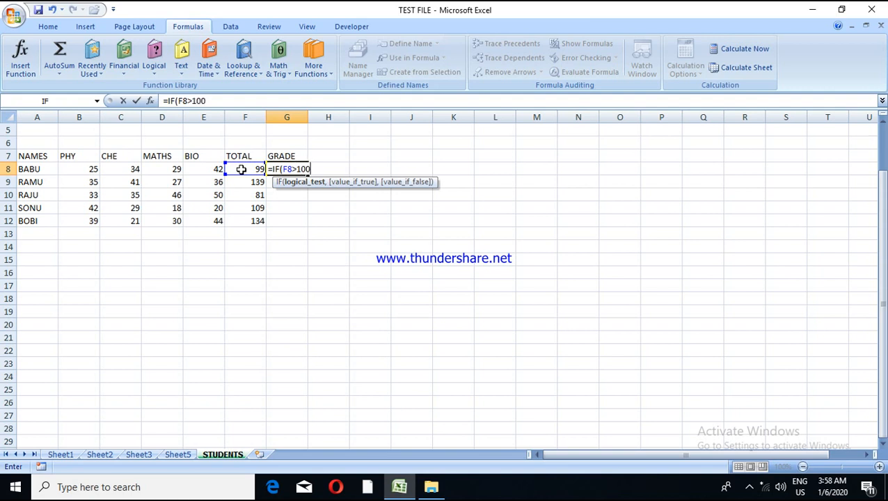
{"action": "type", "text": ","}
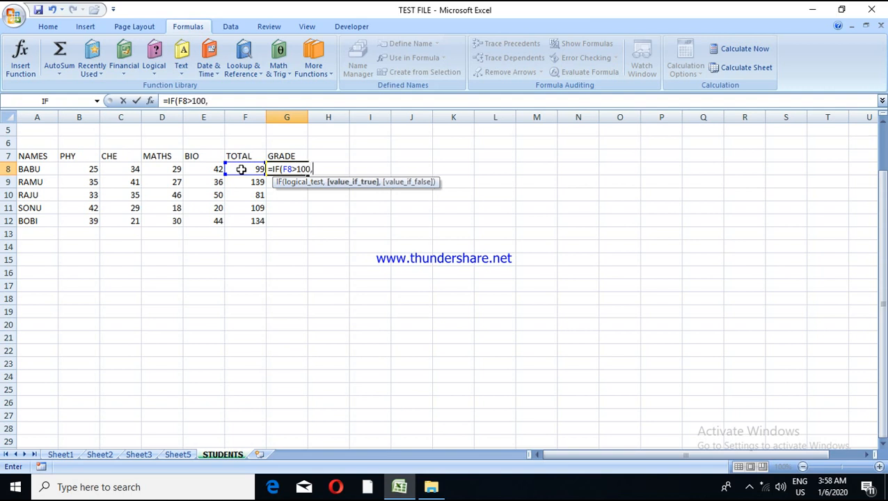
{"action": "type", "text": "\""}
{"action": "key", "text": "BackSpace"}
{"action": "key", "text": "BackSpace"}
{"action": "key", "text": "BackSpace"}
{"action": "key", "text": "BackSpace"}
{"action": "type", "text": "50,\"A\","}
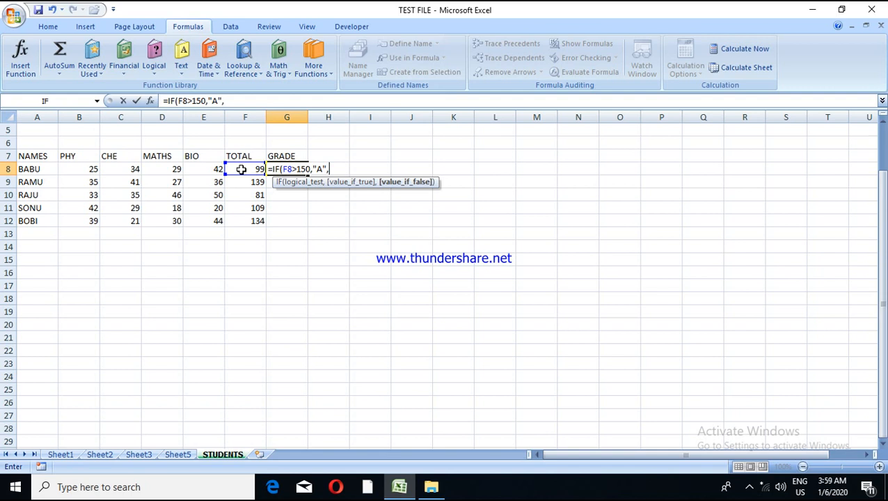
Step: Change the comparison in the G8 formula's first test to greater than or equal, so it reads F8>=150
{"action": "left_click", "coordinate": [309, 169]}
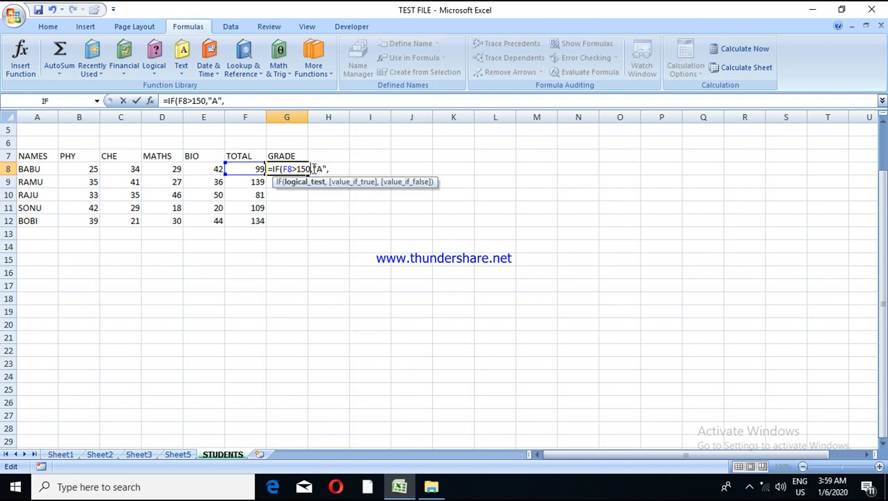
{"action": "left_click", "coordinate": [295, 169]}
{"action": "left_click_drag", "start_coordinate": [298, 169], "coordinate": [267, 169]}
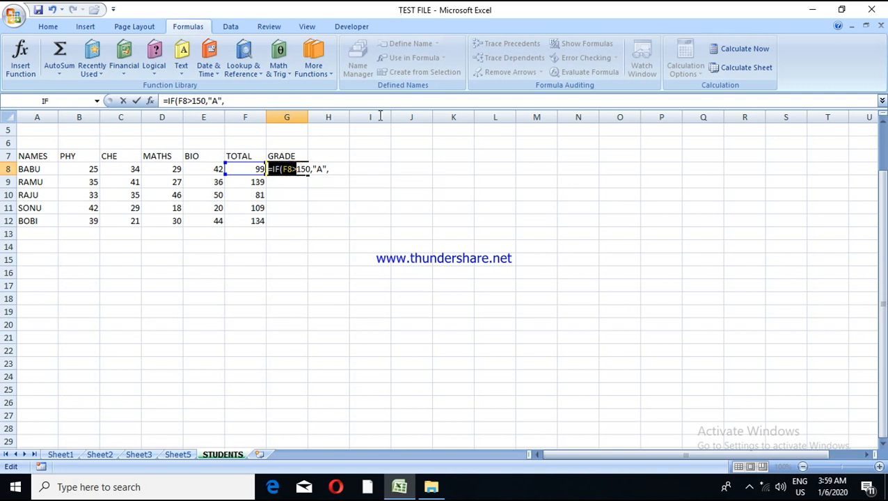
{"action": "left_click", "coordinate": [289, 172]}
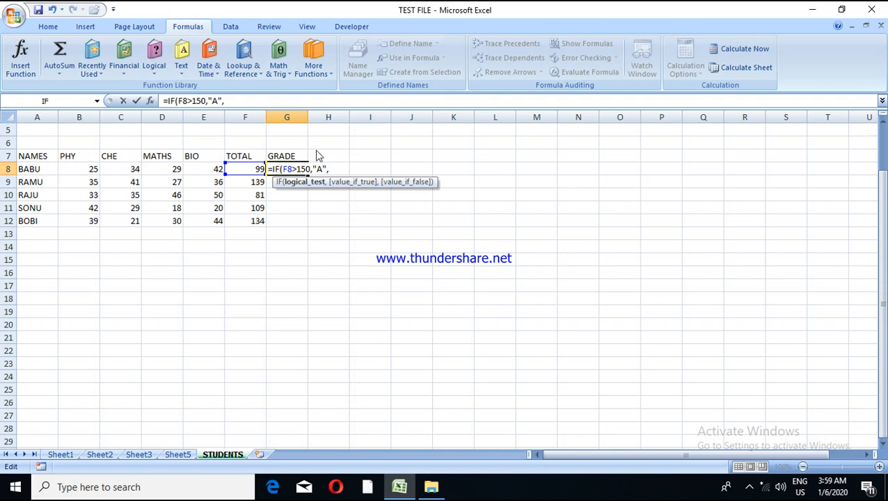
{"action": "type", "text": "="}
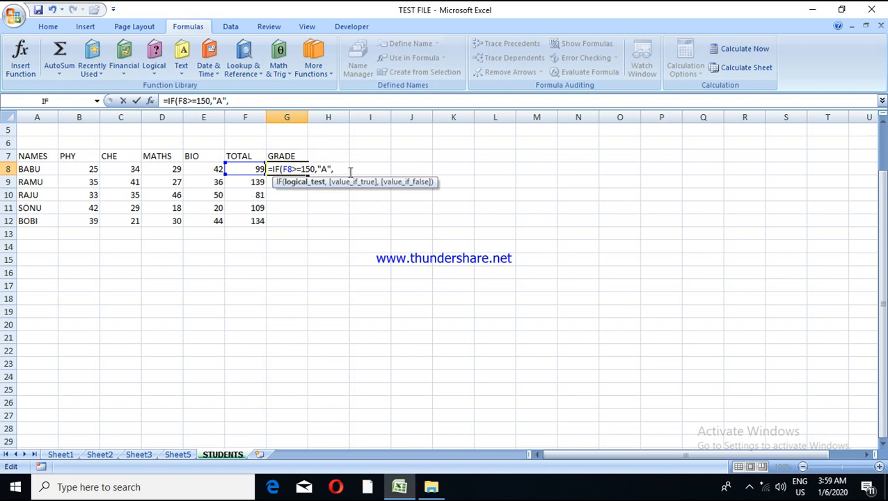
Step: Nest a second IF in the false argument of the G8 formula with the test F8>="100"
{"action": "left_click", "coordinate": [340, 168]}
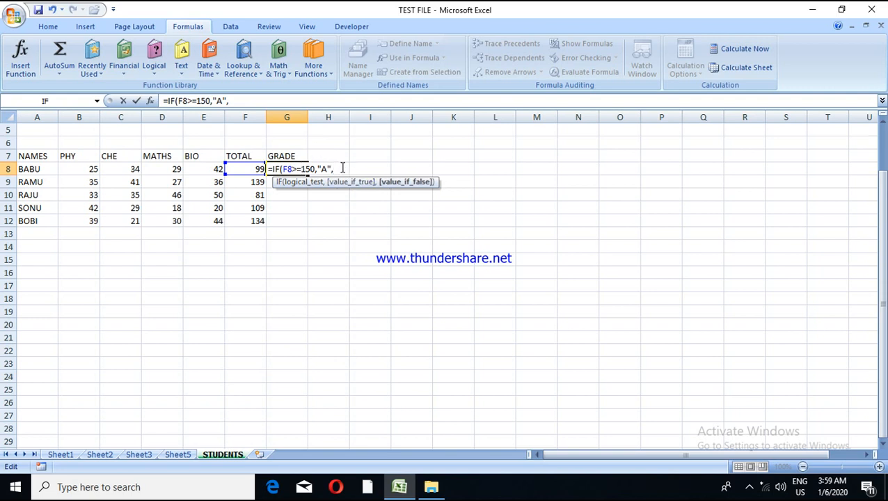
{"action": "type", "text": "IF"}
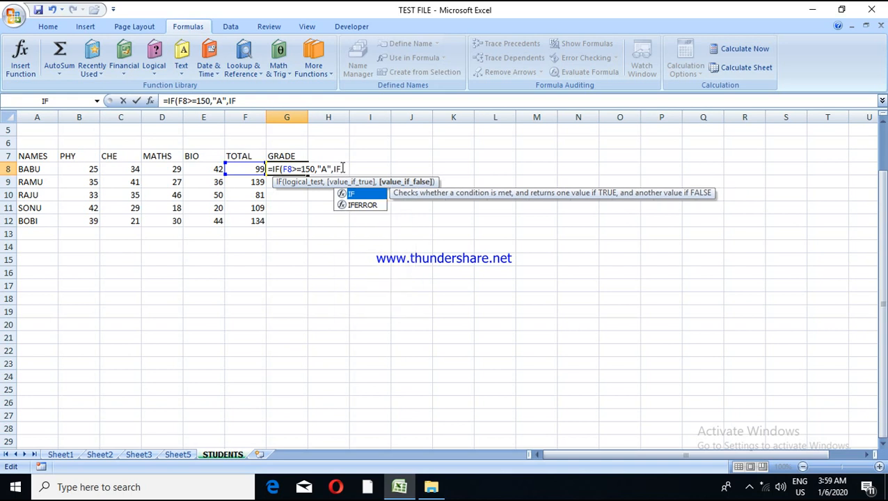
{"action": "type", "text": "("}
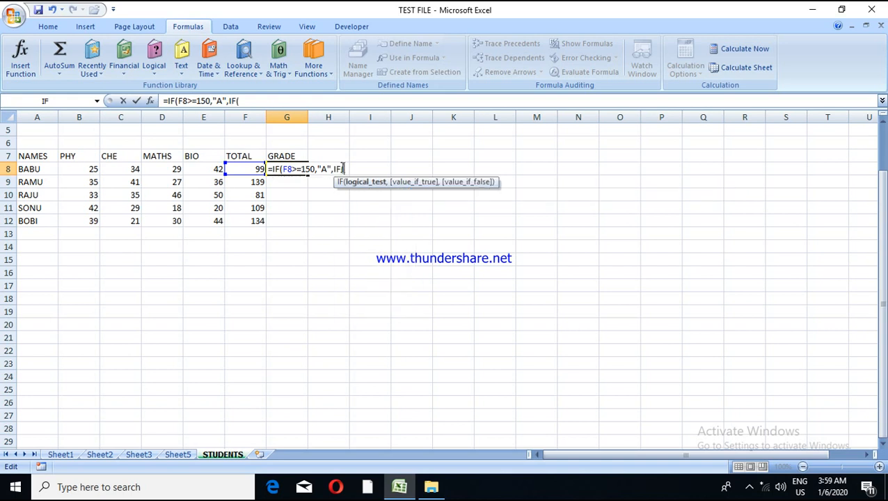
{"action": "left_click", "coordinate": [245, 170]}
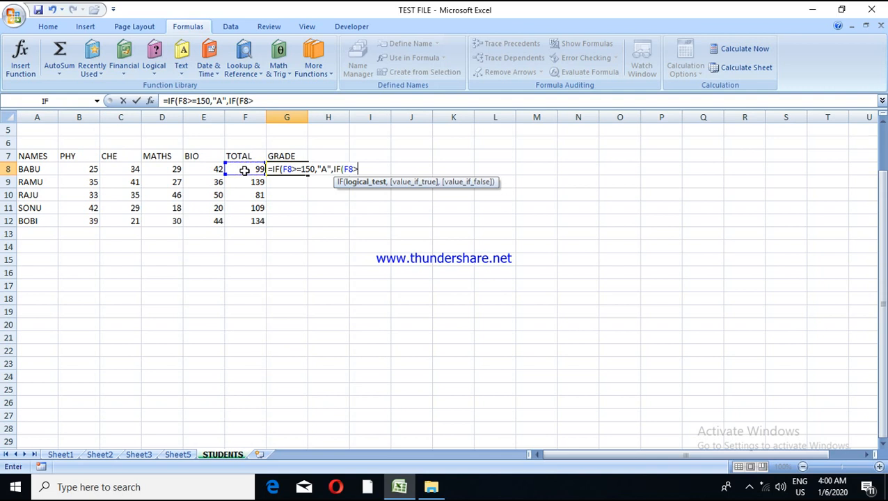
{"action": "type", "text": ">=\"100\",I"}
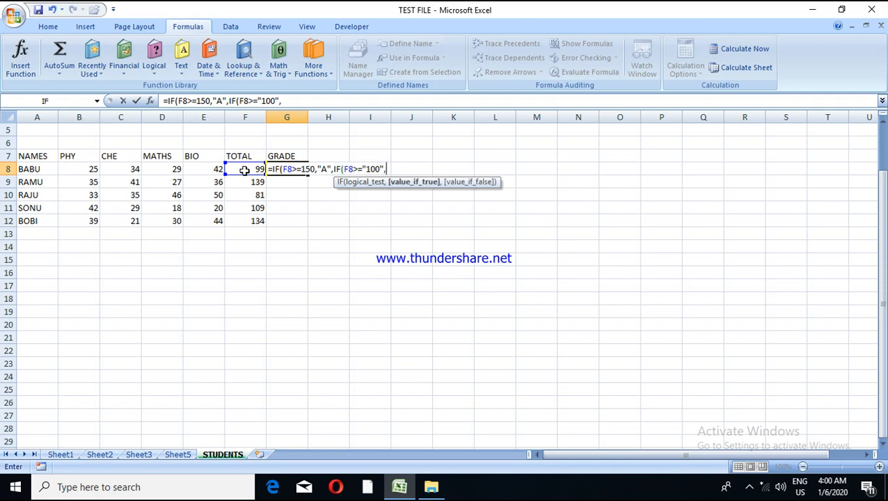
{"action": "type", "text": "F"}
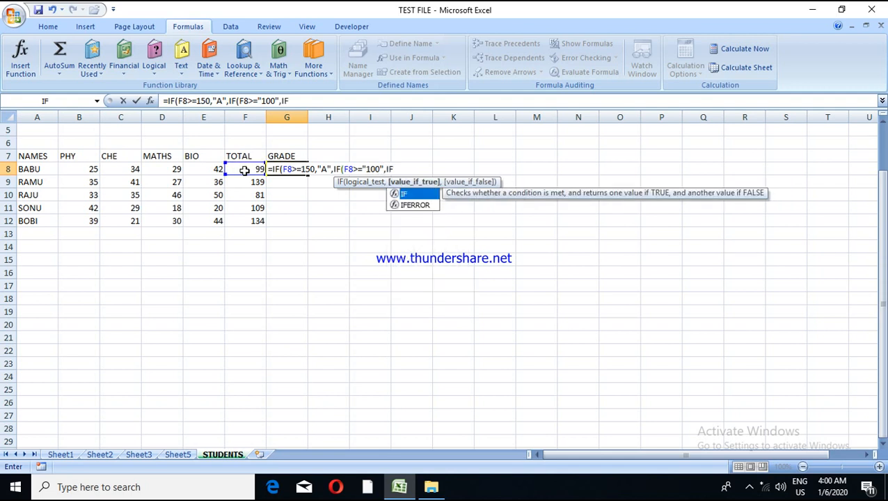
{"action": "type", "text": "("}
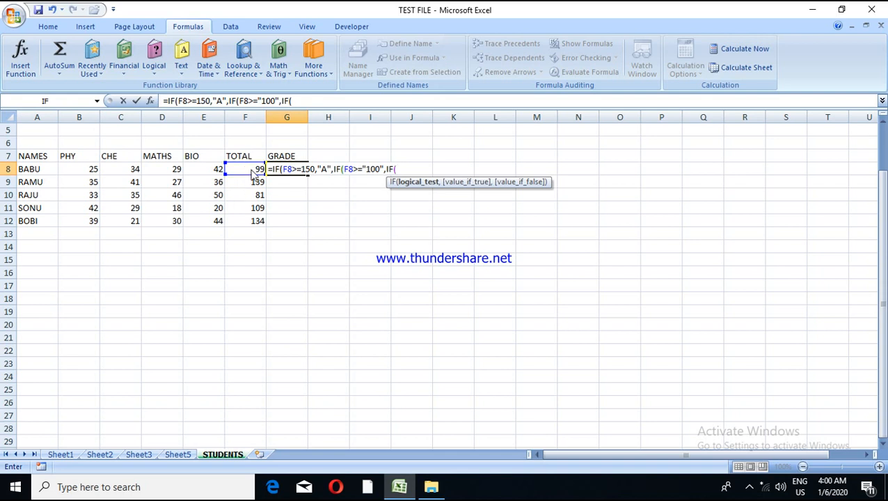
{"action": "left_click", "coordinate": [252, 169]}
{"action": "type", "text": ">=80"}
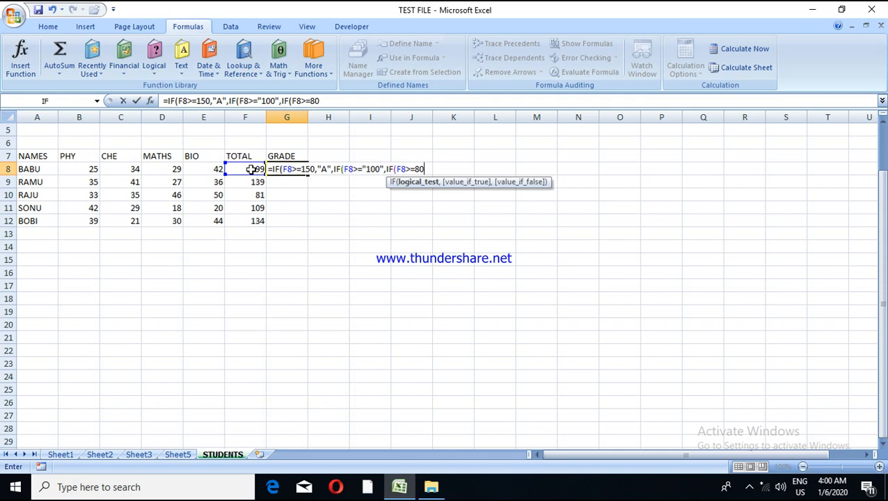
{"action": "type", "text": ","}
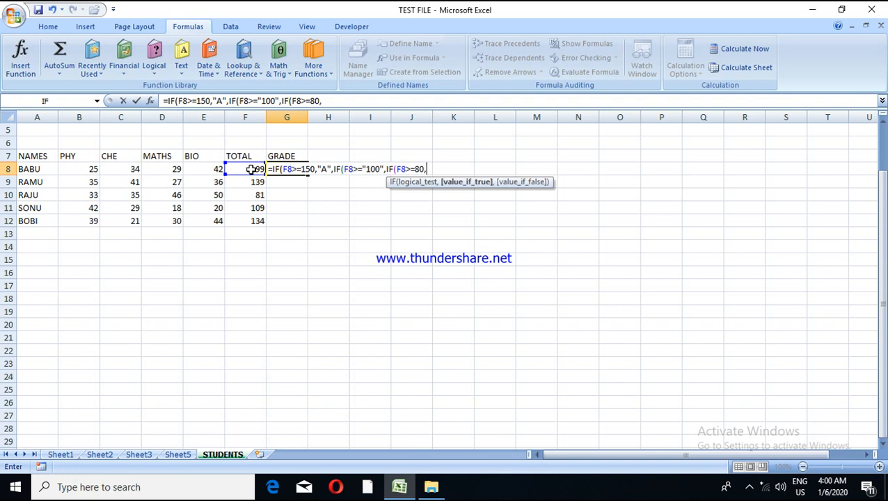
{"action": "type", "text": "\""}
{"action": "key", "text": "BackSpace"}
{"action": "key", "text": "BackSpace"}
{"action": "key", "text": "BackSpace"}
{"action": "key", "text": "BackSpace"}
{"action": "key", "text": "BackSpace"}
{"action": "key", "text": "BackSpace"}
{"action": "key", "text": "BackSpace"}
{"action": "key", "text": "BackSpace"}
{"action": "key", "text": "BackSpace"}
{"action": "key", "text": "BackSpace"}
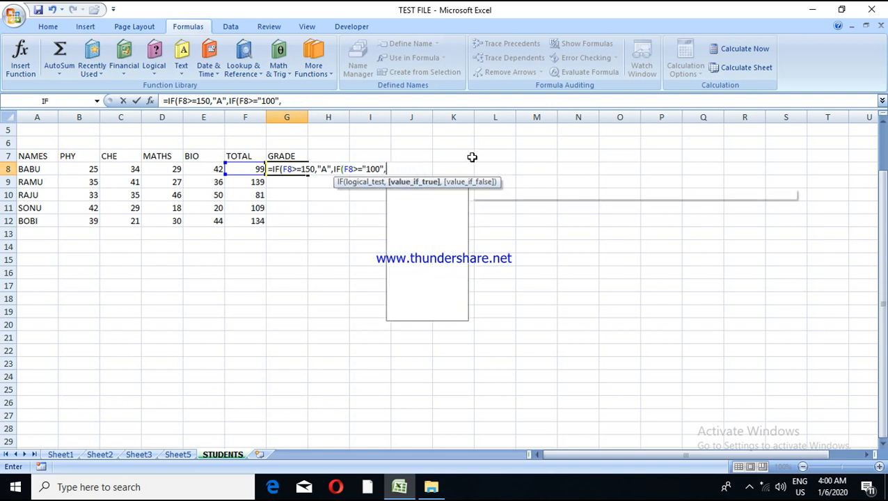
Step: Correct the second IF's test to F8>=100 without quotation marks and make it return "B" when true
{"action": "key", "text": "BackSpace"}
{"action": "type", "text": "100,\""}
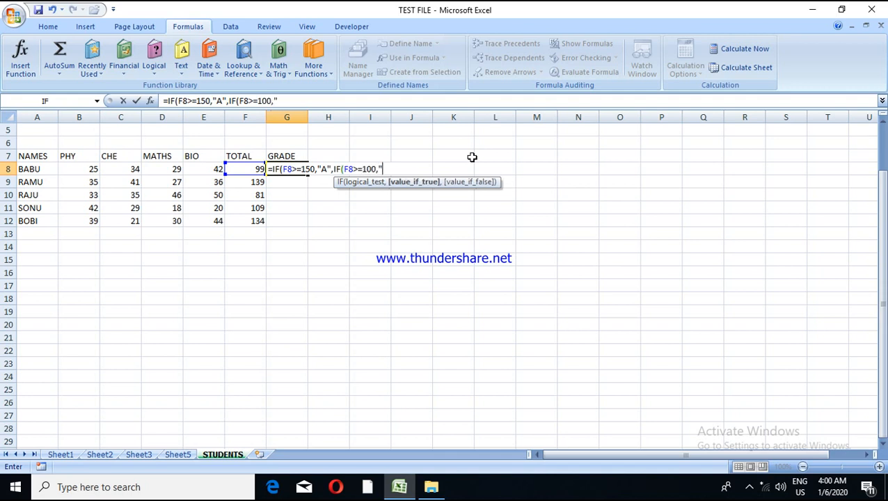
{"action": "type", "text": "B\","}
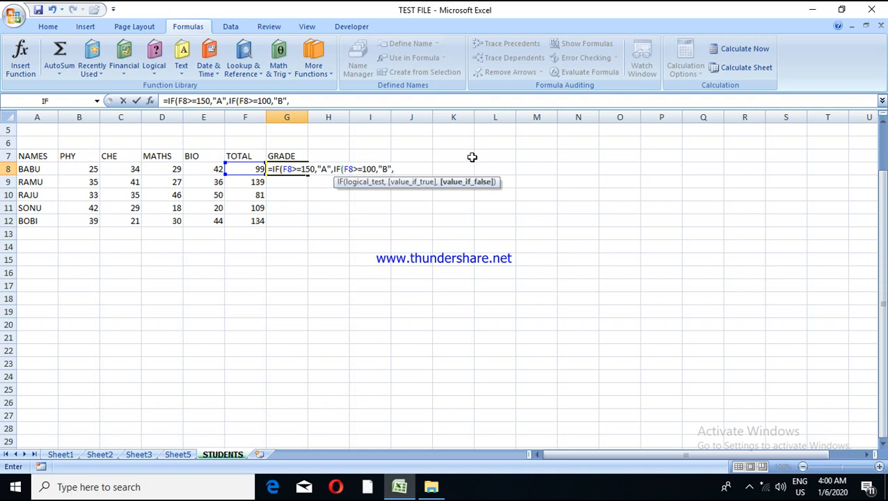
Step: Nest a third IF in the G8 formula that tests F8>=80 and returns "C" when true
{"action": "type", "text": "IF("}
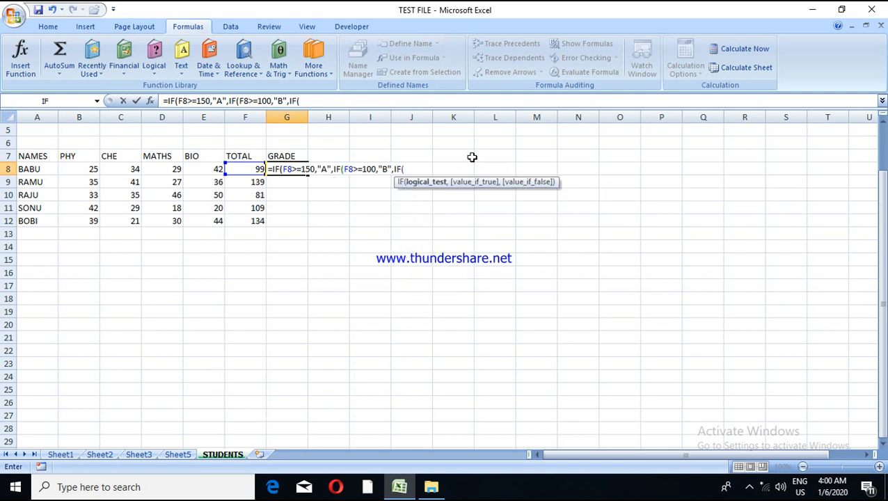
{"action": "left_click", "coordinate": [249, 173]}
{"action": "type", "text": ">="}
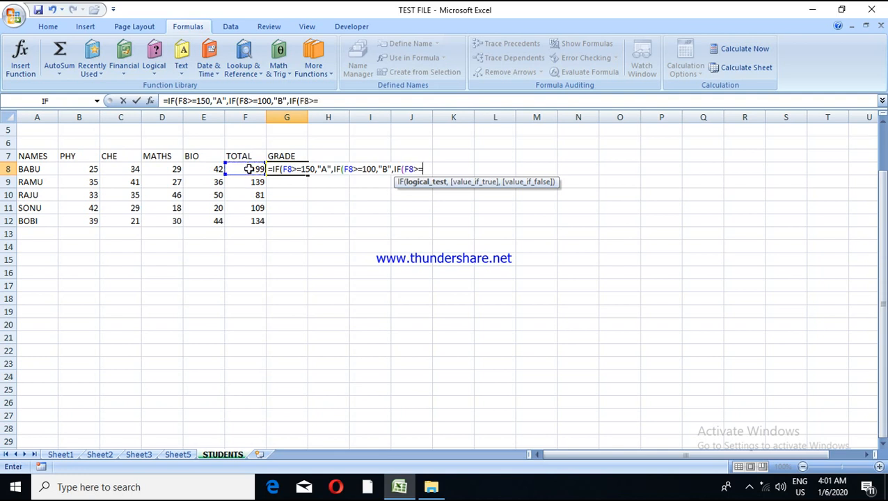
{"action": "type", "text": "80,"}
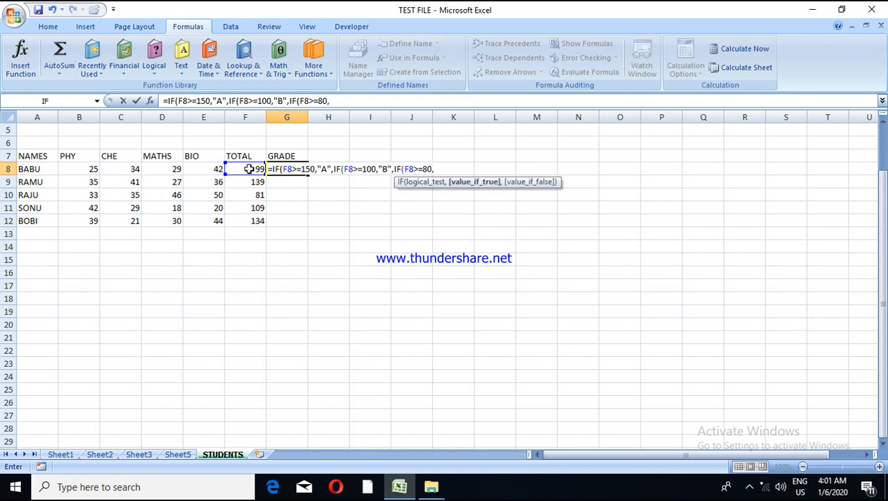
{"action": "type", "text": "\"C\","}
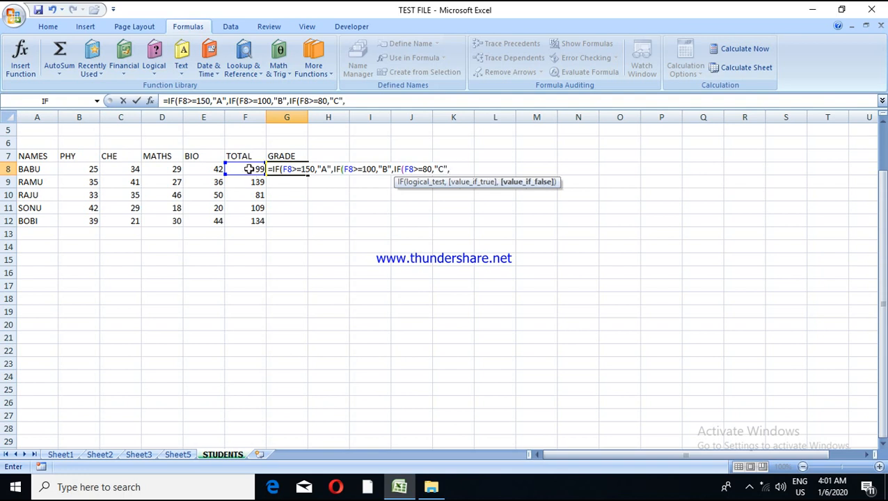
{"action": "key", "text": "BackSpace"}
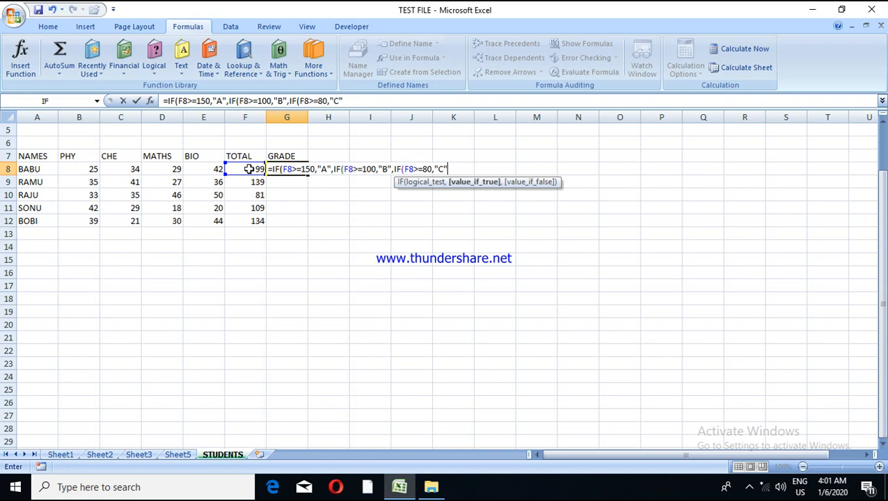
{"action": "type", "text": ","}
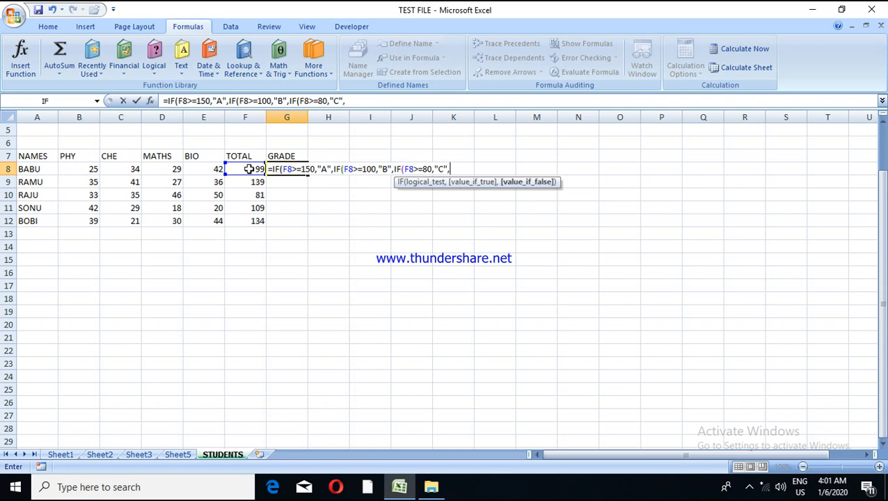
Step: Finish the G8 formula with "D" as the last false value, close all three IF functions and enter it
{"action": "type", "text": "\"D\""}
{"action": "type", "text": "))"}
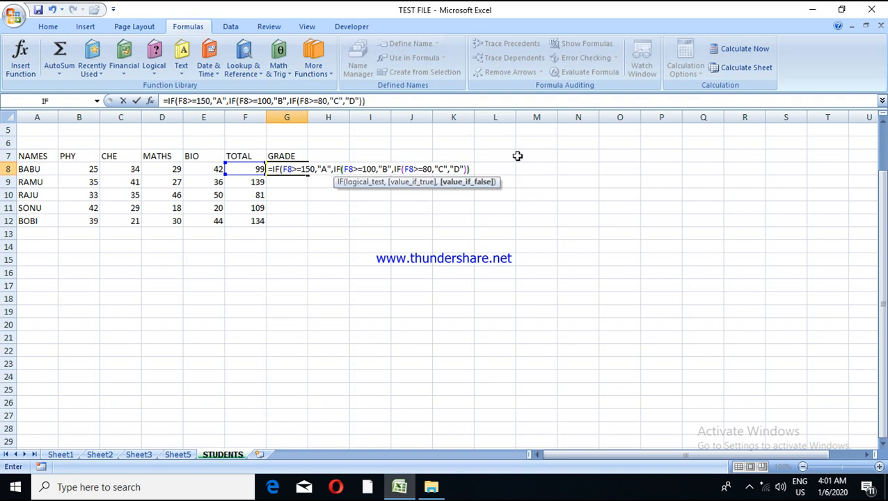
{"action": "type", "text": ")"}
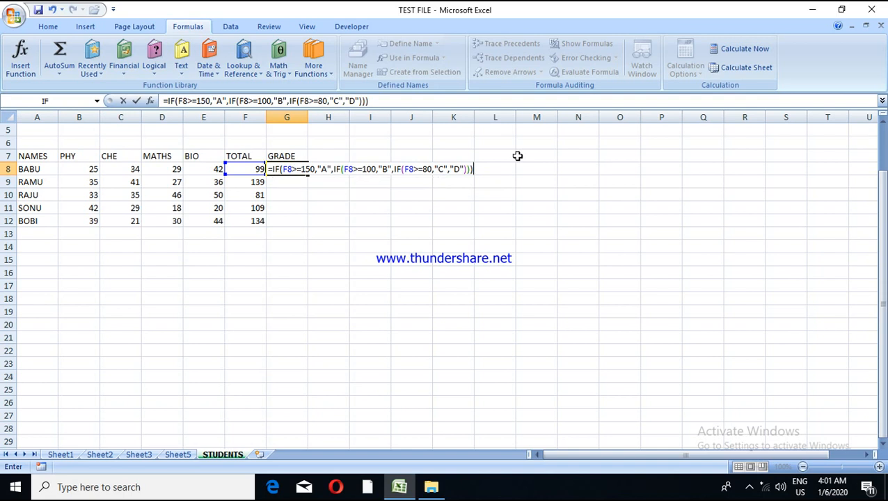
{"action": "key", "text": "Return"}
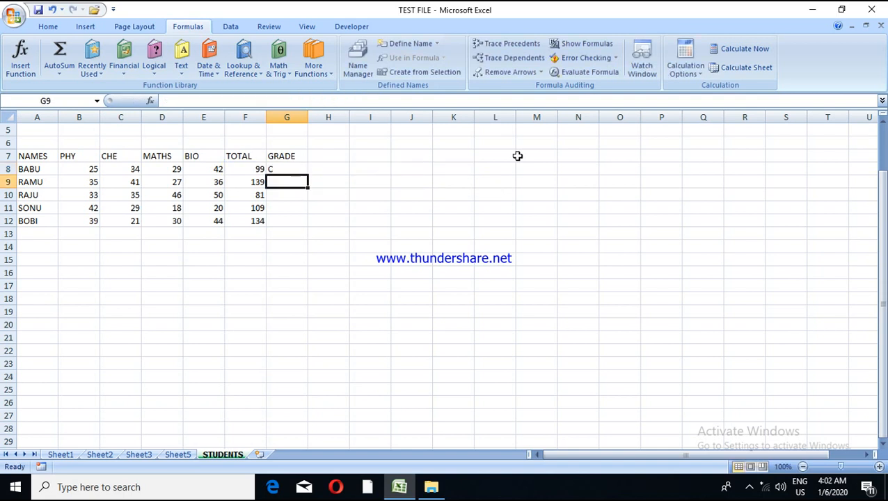
Step: Fill the nested IF grade formula down from G8 through G12
{"action": "left_click", "coordinate": [277, 167]}
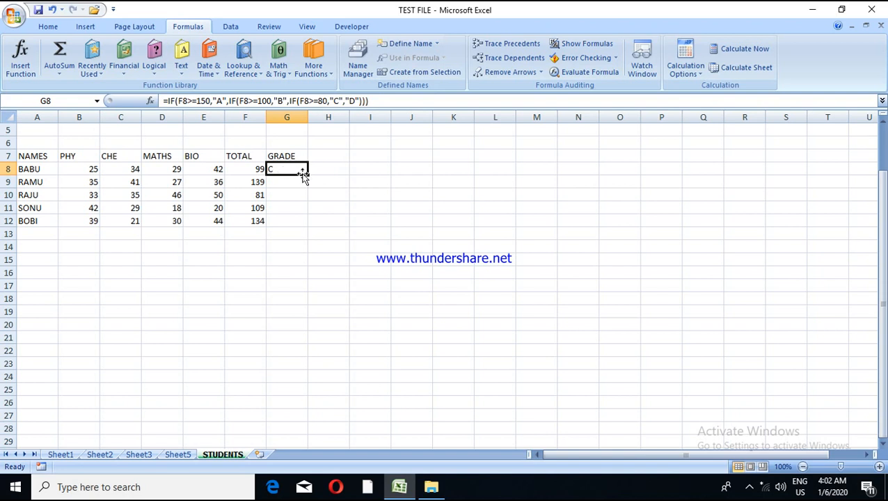
{"action": "left_click_drag", "start_coordinate": [308, 175], "coordinate": [308, 226]}
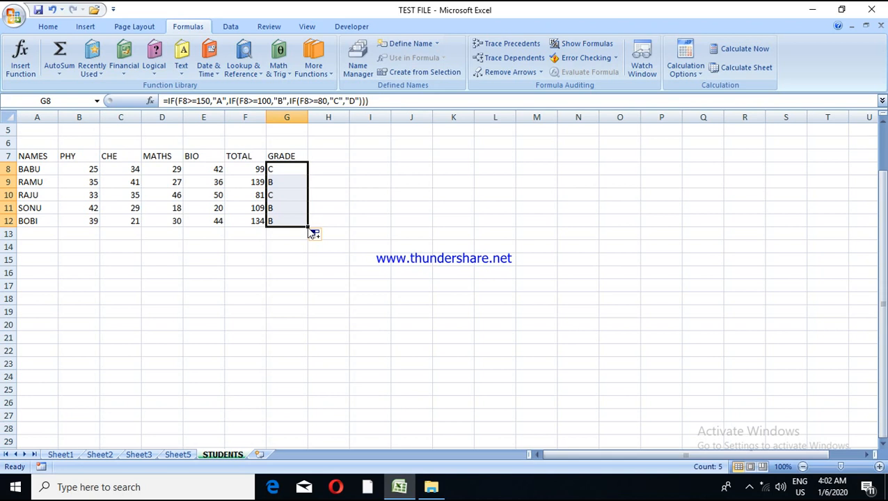
{"action": "left_click", "coordinate": [317, 193]}
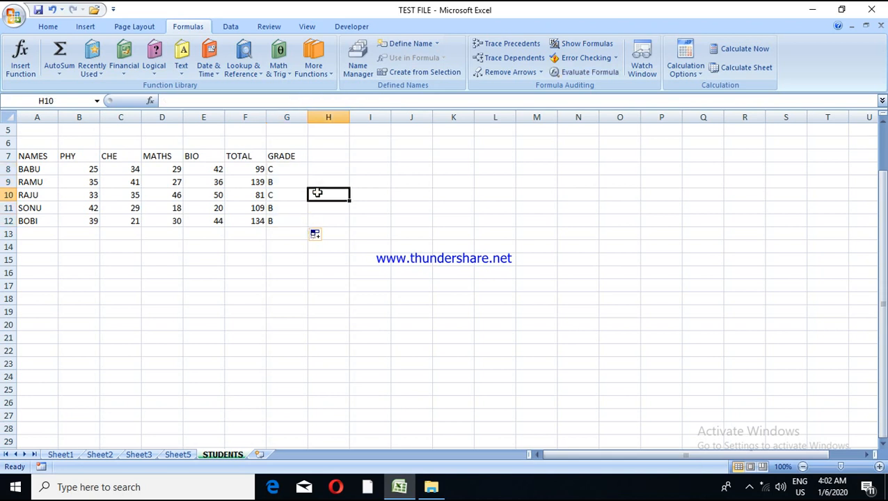
Step: Test the grade formula by setting the total in F8 to 150 and then to 149
{"action": "left_click", "coordinate": [319, 157]}
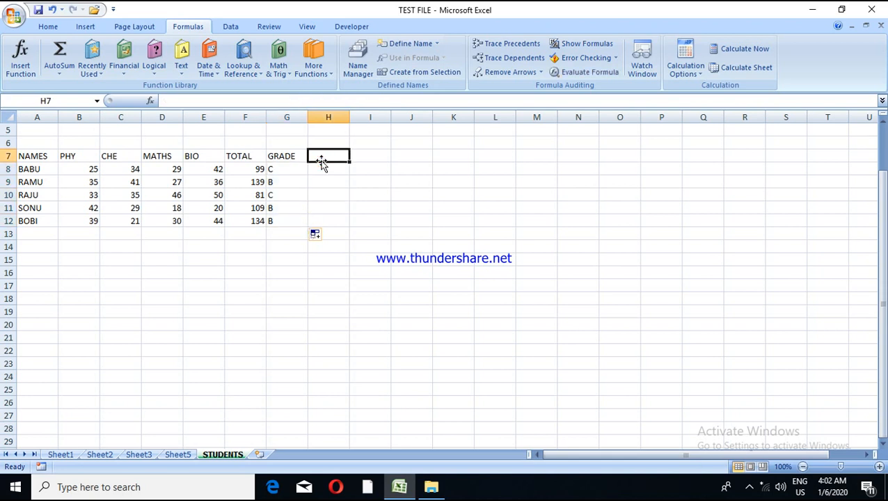
{"action": "left_click", "coordinate": [245, 171]}
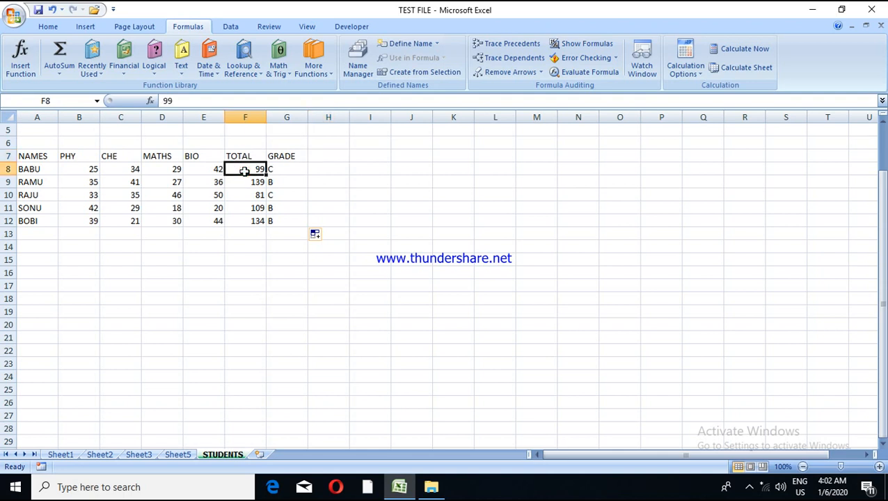
{"action": "type", "text": "150"}
{"action": "key", "text": "Return"}
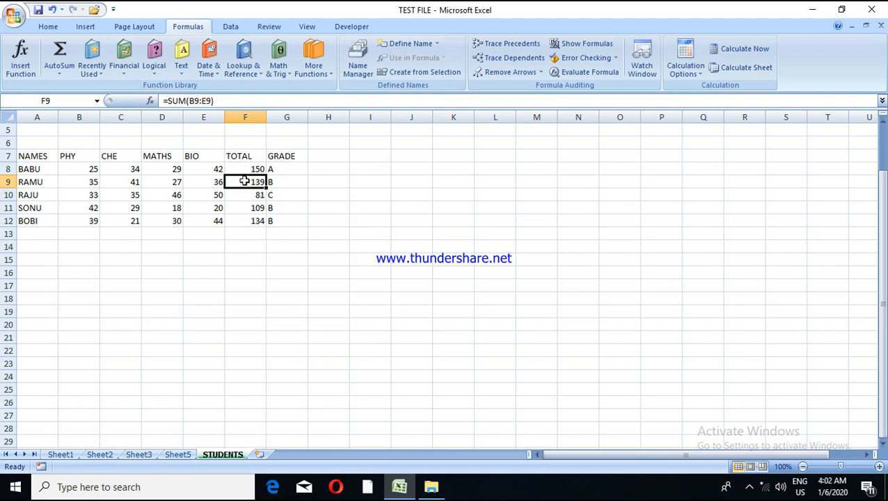
{"action": "left_click", "coordinate": [248, 169]}
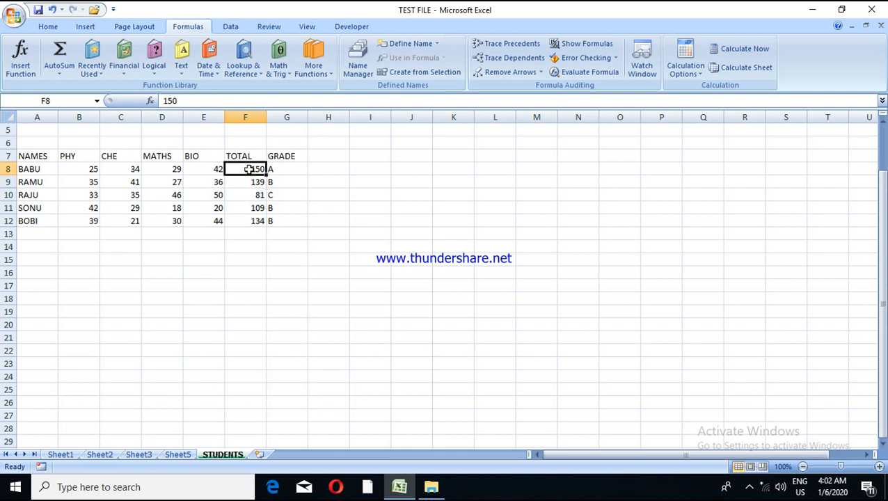
{"action": "type", "text": "149"}
{"action": "key", "text": "Return"}
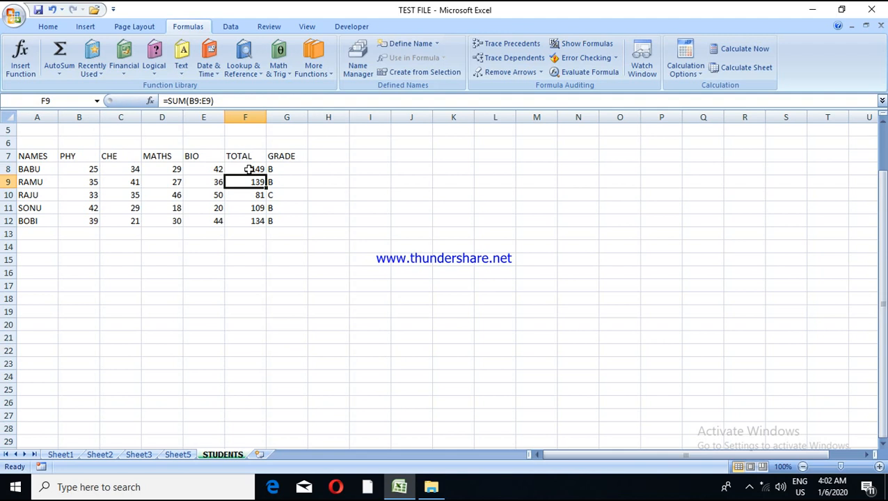
Step: Repeat the A/B threshold test by entering 150, 1459 and finally 149 as the total in F8
{"action": "left_click", "coordinate": [249, 169]}
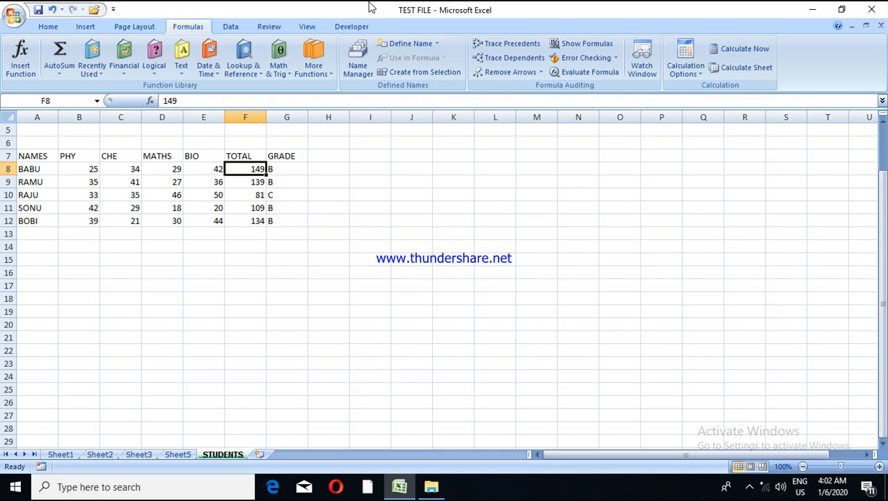
{"action": "type", "text": "150"}
{"action": "key", "text": "Return"}
{"action": "key", "text": "Up"}
{"action": "type", "text": "1459"}
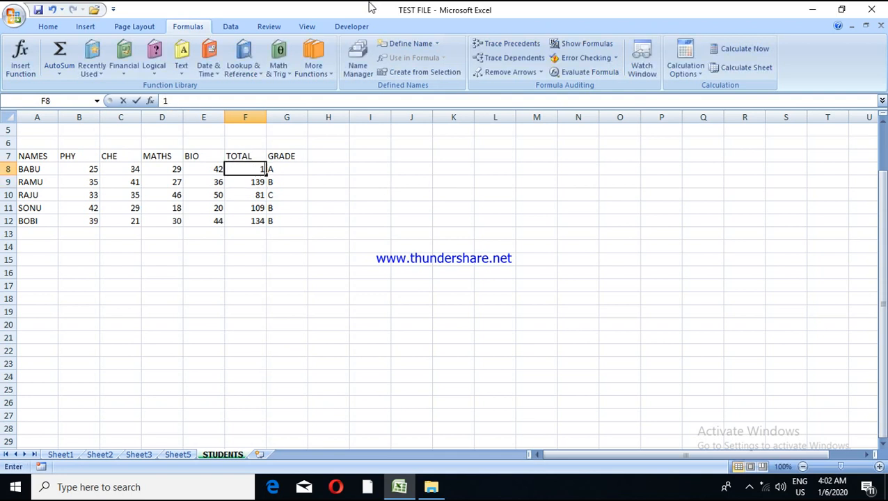
{"action": "key", "text": "Return"}
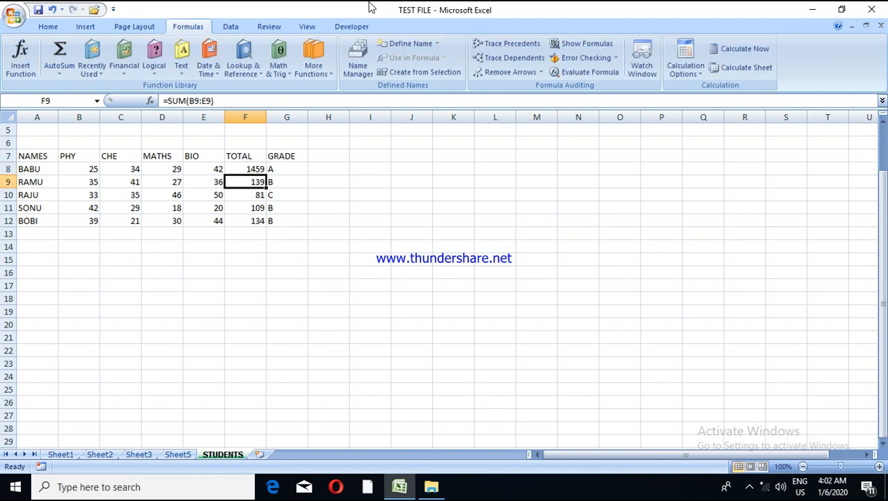
{"action": "key", "text": "Up"}
{"action": "type", "text": "149"}
{"action": "key", "text": "Return"}
Step: Set the total in F8 to 99 to test the C grade
{"action": "key", "text": "Up"}
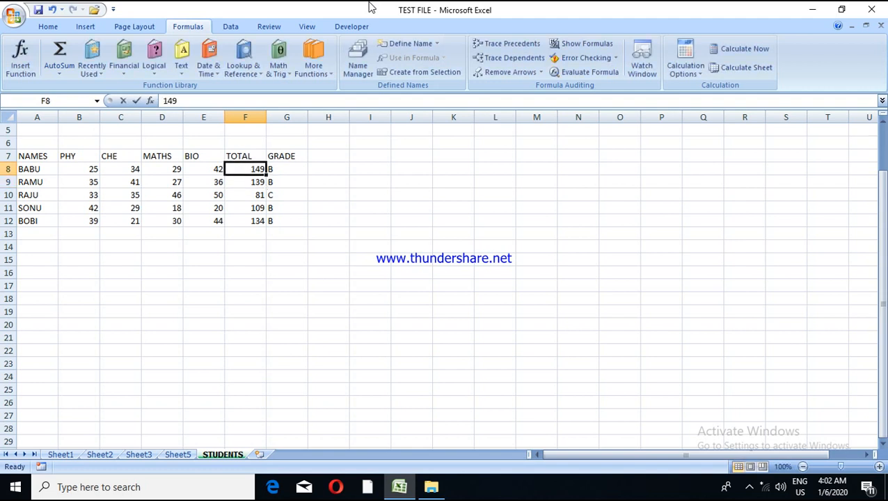
{"action": "type", "text": "100"}
{"action": "key", "text": "BackSpace"}
{"action": "key", "text": "BackSpace"}
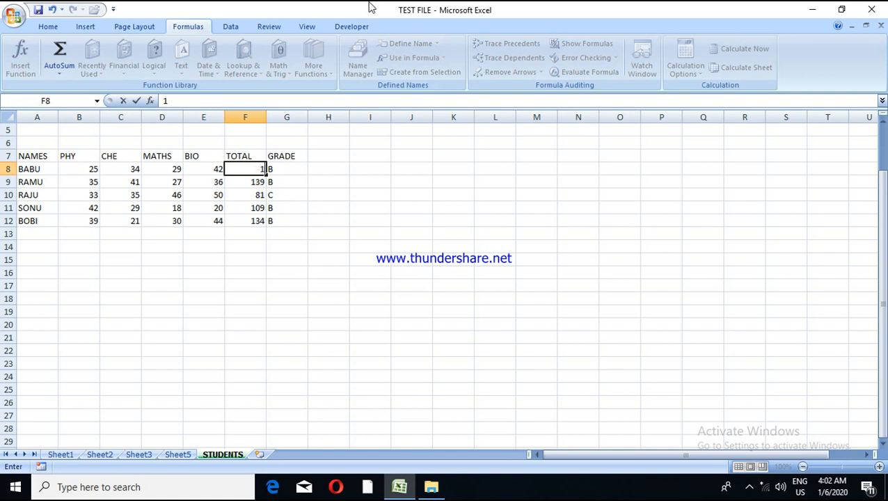
{"action": "key", "text": "BackSpace"}
{"action": "type", "text": "99"}
{"action": "key", "text": "Return"}
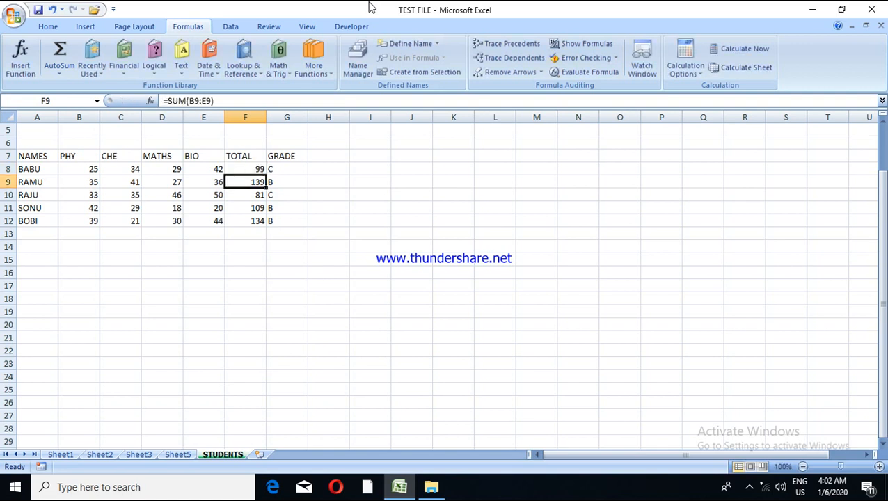
Step: Set the total in F8 to 79 to test the D grade, and display the formula in G8
{"action": "key", "text": "Up"}
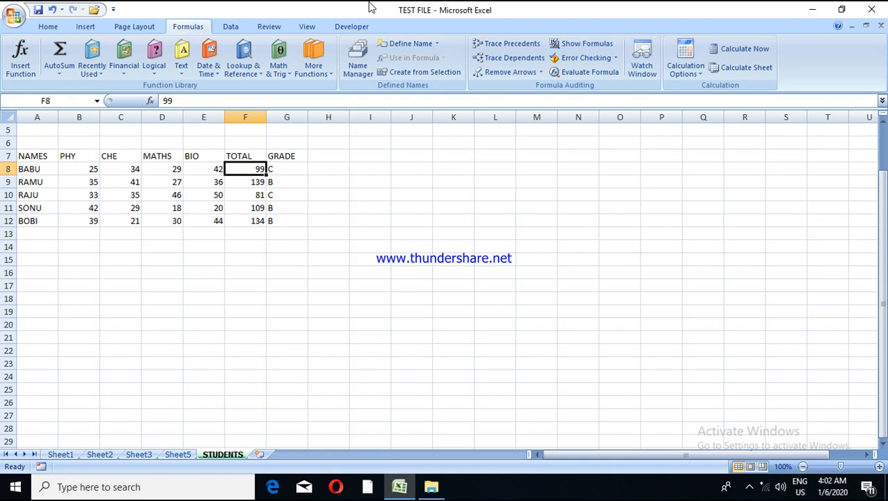
{"action": "type", "text": "79"}
{"action": "key", "text": "Return"}
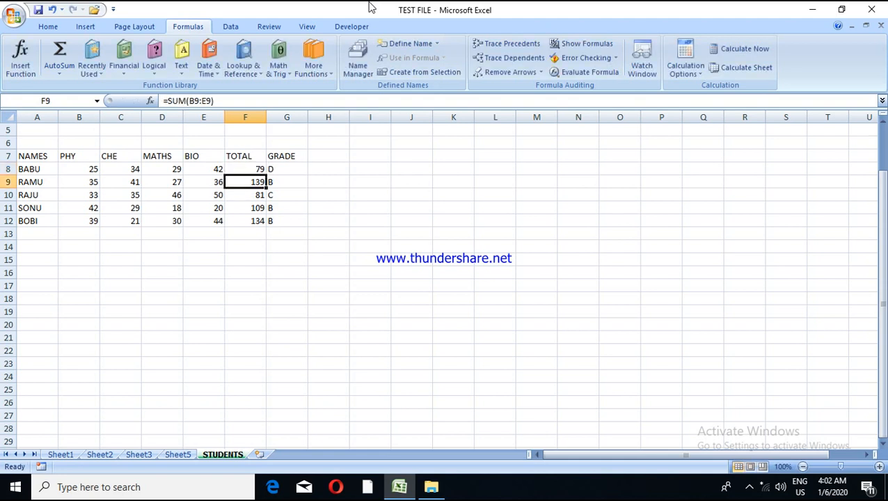
{"action": "left_click", "coordinate": [360, 167]}
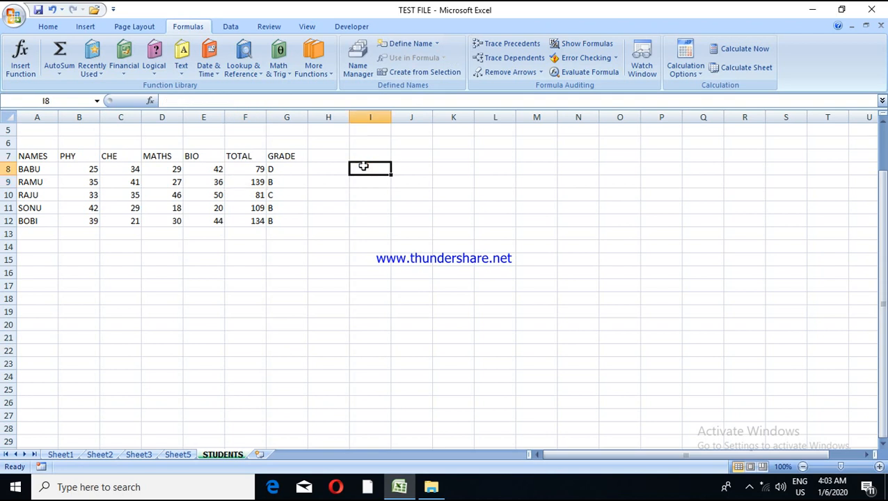
{"action": "left_click", "coordinate": [270, 173]}
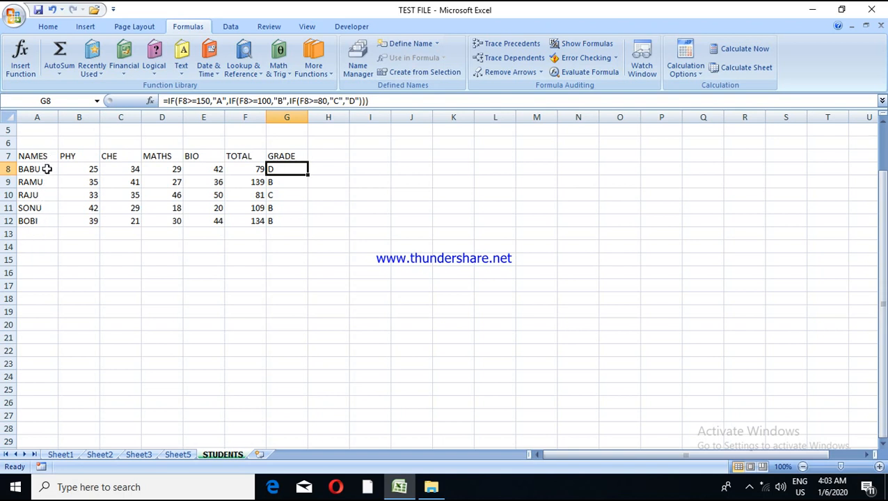
{"action": "left_click_drag", "start_coordinate": [46, 160], "coordinate": [278, 160]}
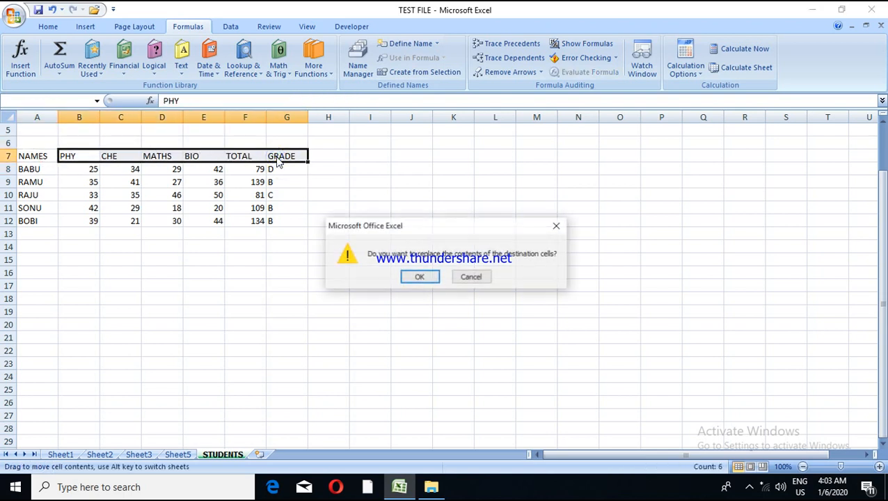
{"action": "key", "text": "Escape"}
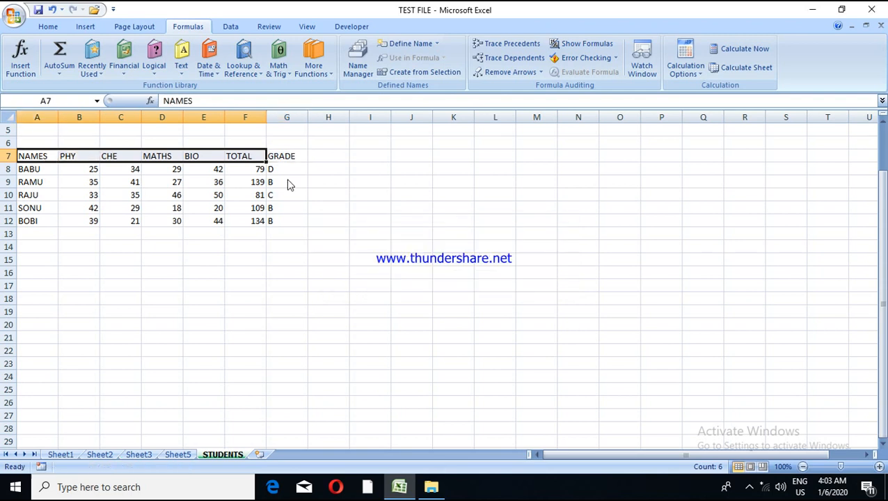
{"action": "left_click", "coordinate": [314, 175]}
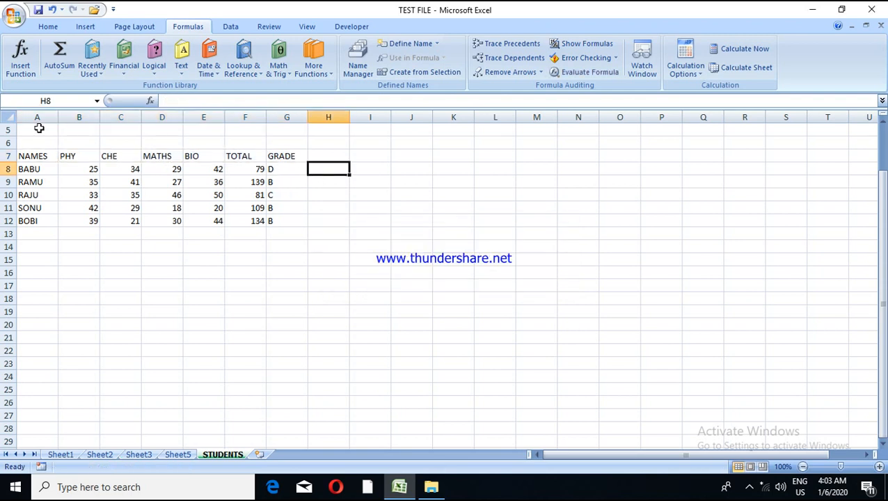
Step: Format the header row A7:G7 as bold 12-point text with a Blue, Accent 1, Lighter 40% fill
{"action": "left_click", "coordinate": [21, 156]}
{"action": "left_click_drag", "start_coordinate": [21, 157], "coordinate": [273, 152]}
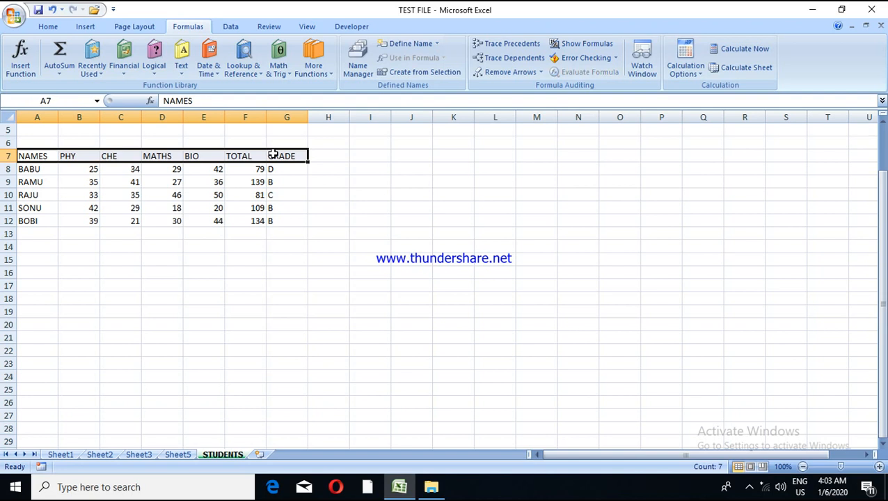
{"action": "left_click", "coordinate": [54, 28]}
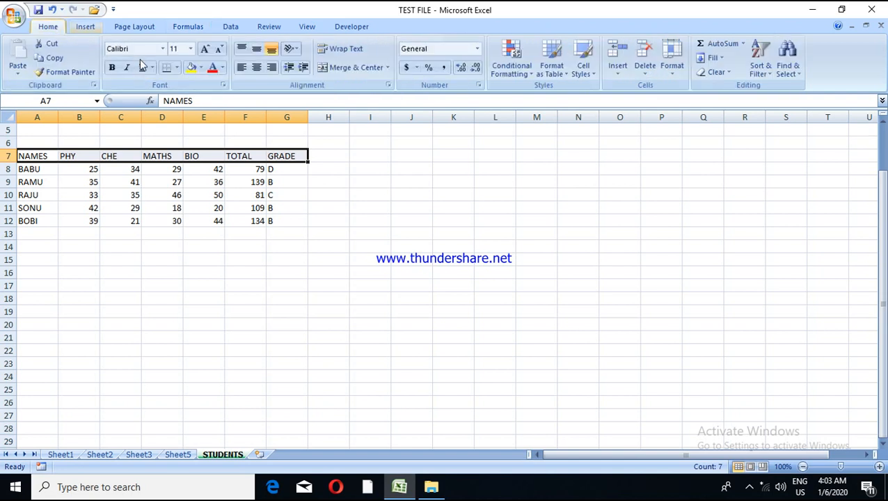
{"action": "left_click", "coordinate": [113, 67]}
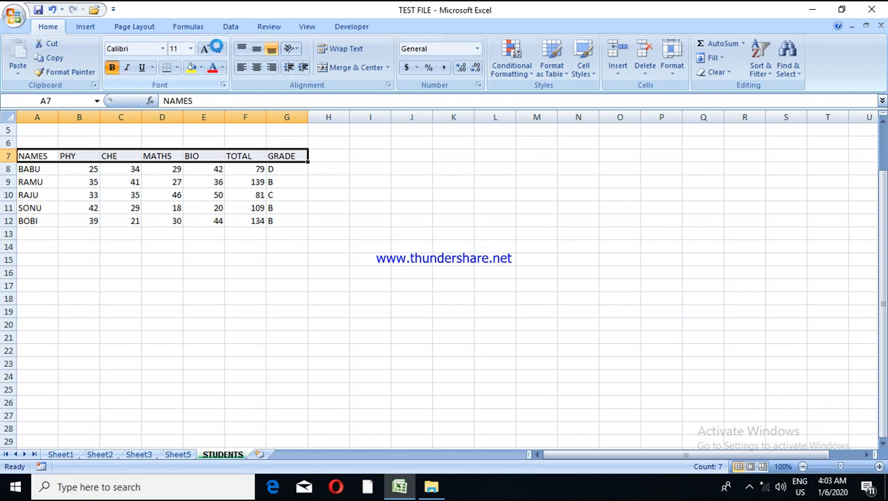
{"action": "left_click", "coordinate": [204, 49]}
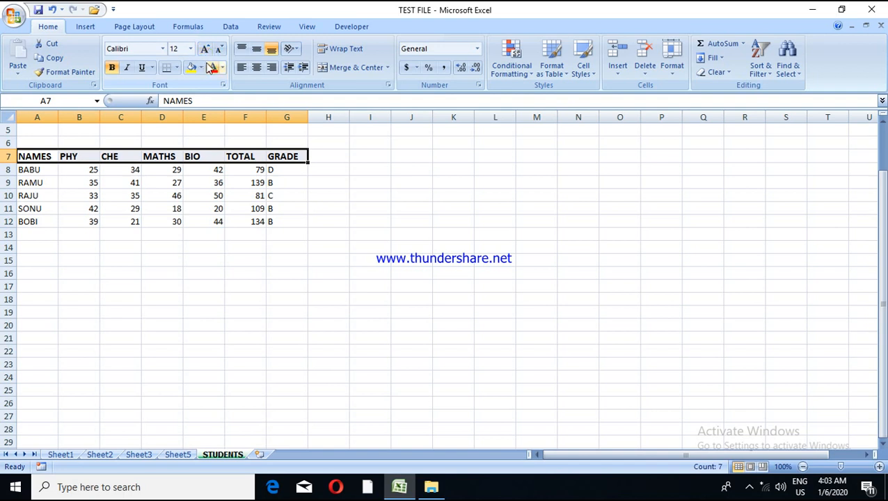
{"action": "left_click", "coordinate": [200, 67]}
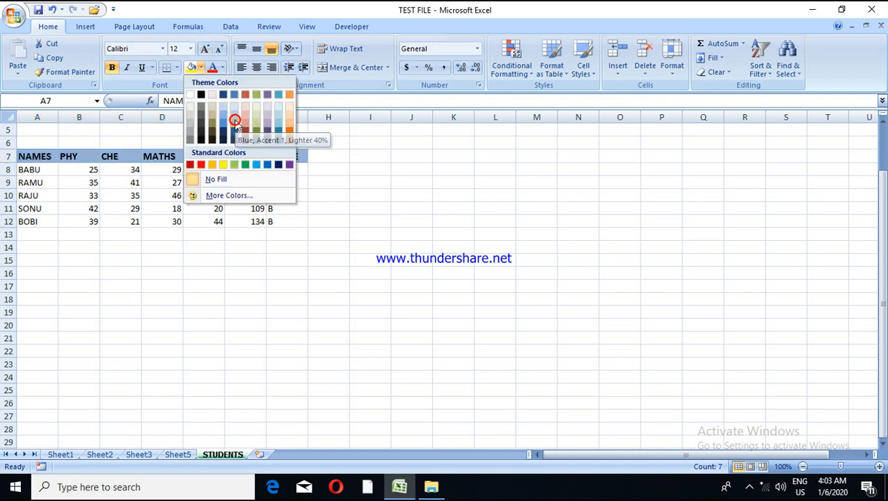
{"action": "left_click", "coordinate": [234, 121]}
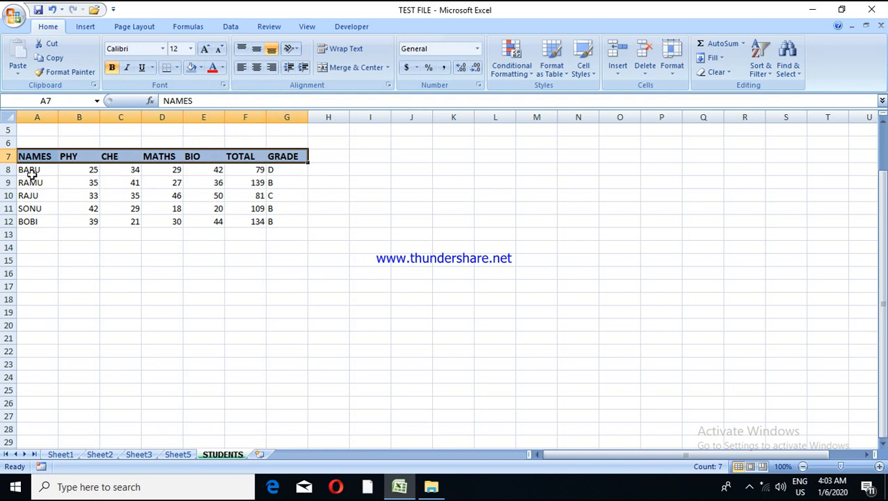
Step: Apply All Borders to the whole student table A7:G12
{"action": "left_click_drag", "start_coordinate": [32, 155], "coordinate": [281, 222]}
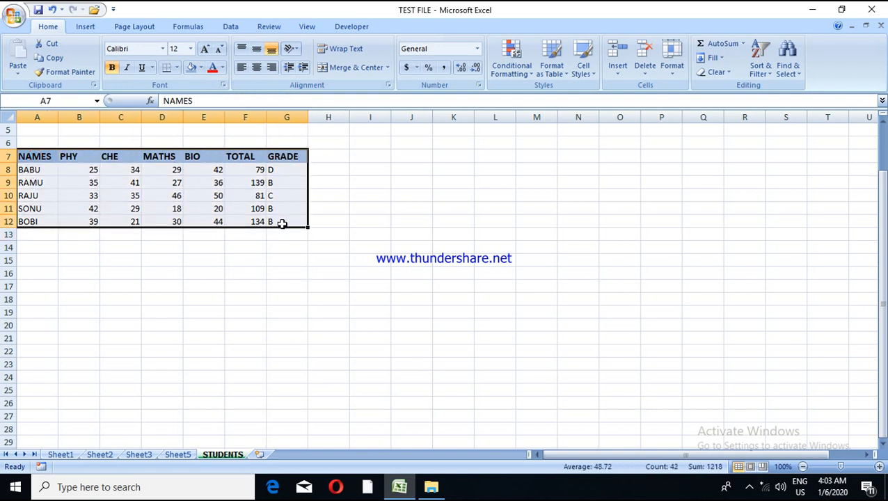
{"action": "left_click", "coordinate": [178, 70]}
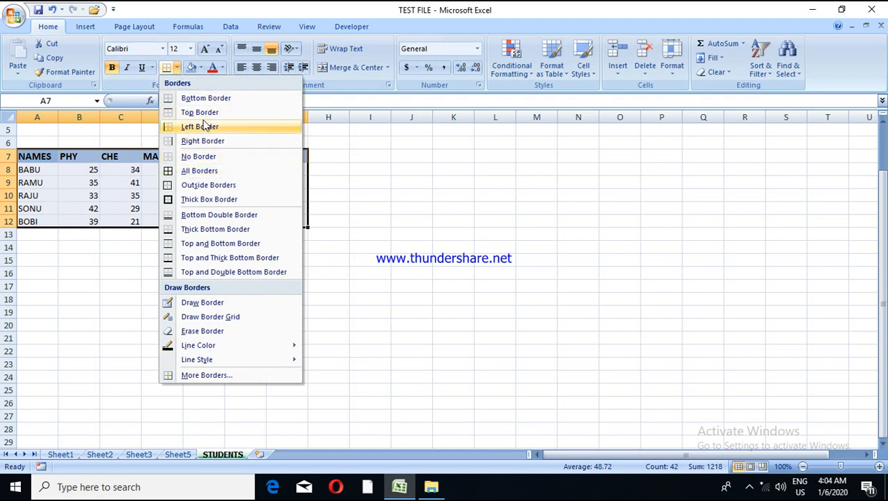
{"action": "left_click", "coordinate": [184, 173]}
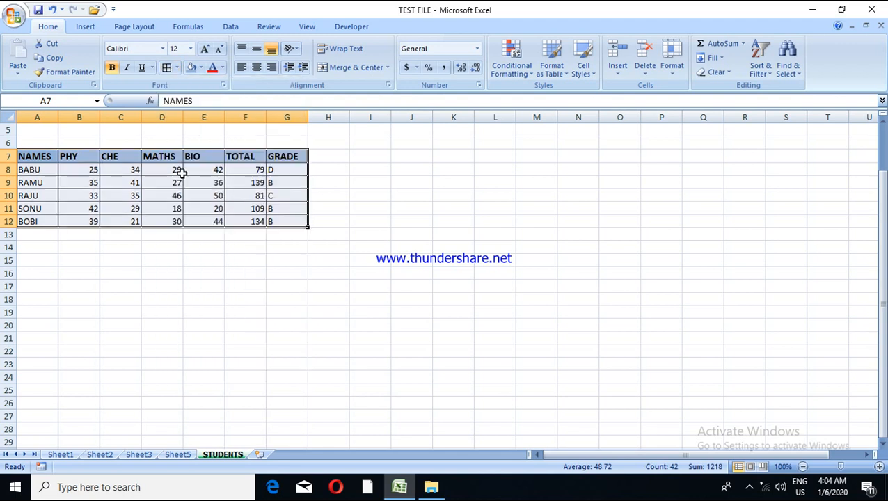
{"action": "left_click", "coordinate": [232, 244]}
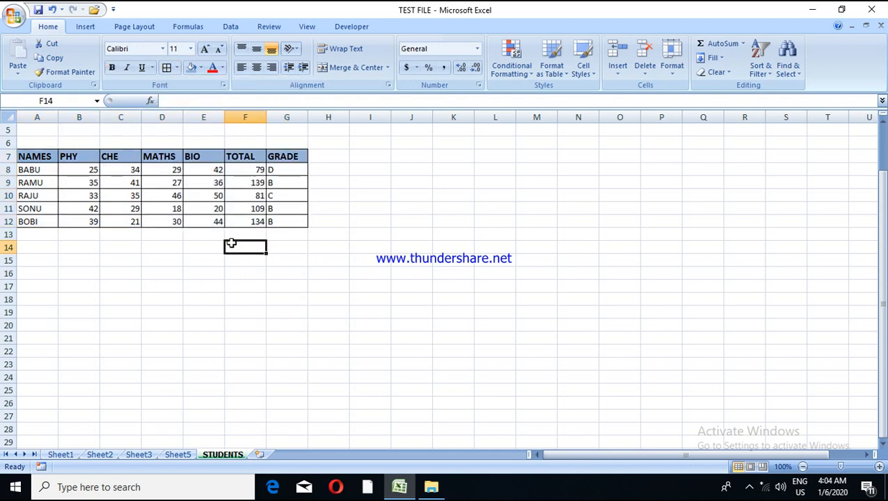
Step: Use Draw Border to draw freehand borders over the empty cells between I10 and L15
{"action": "left_click", "coordinate": [177, 67]}
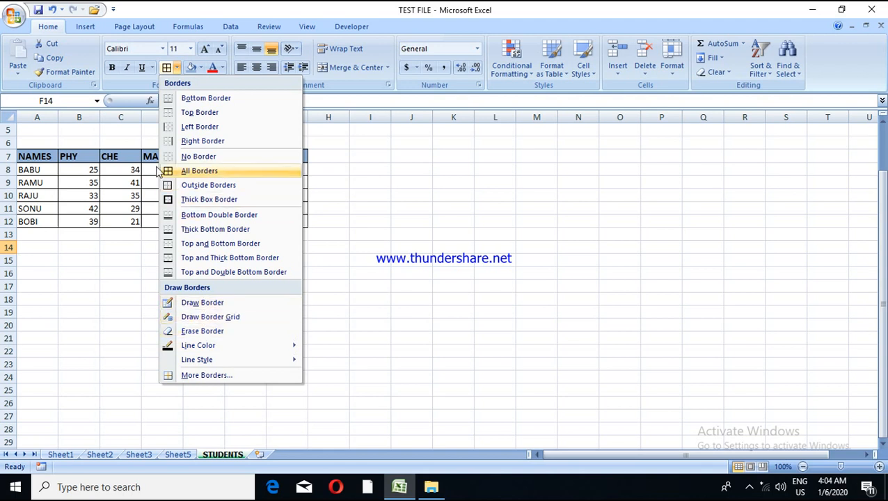
{"action": "left_click", "coordinate": [143, 138]}
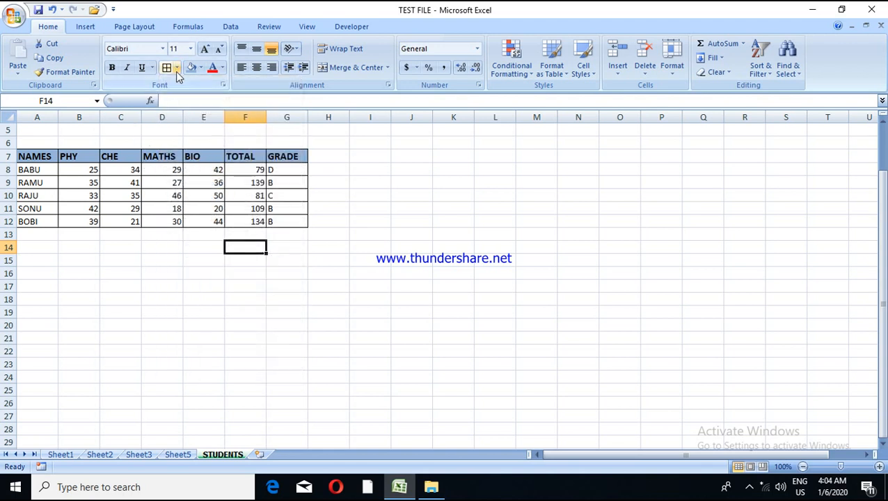
{"action": "left_click", "coordinate": [177, 67]}
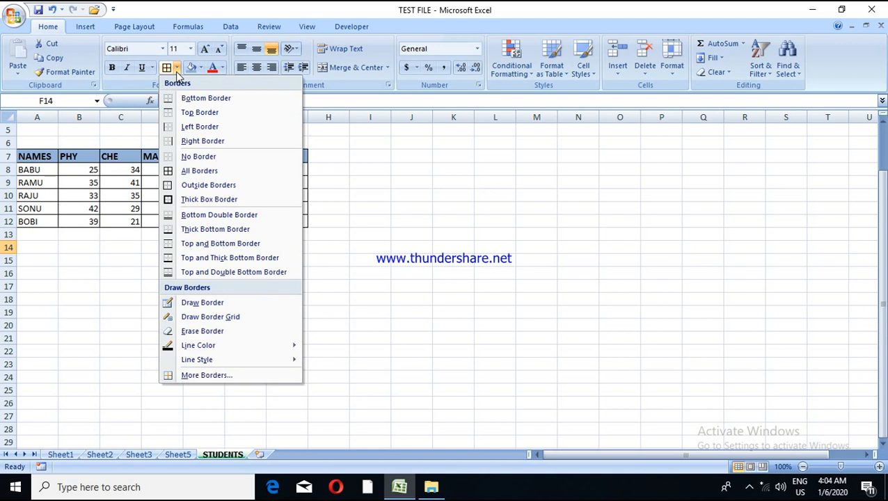
{"action": "left_click", "coordinate": [194, 306]}
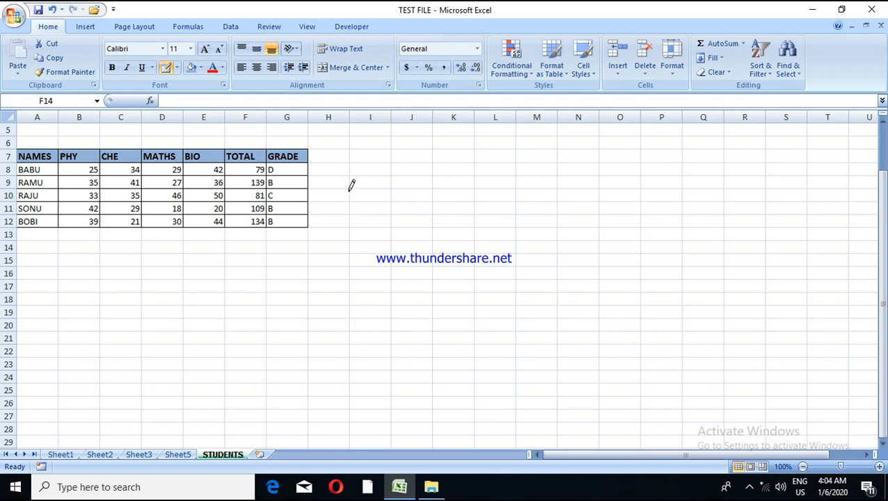
{"action": "left_click_drag", "start_coordinate": [349, 187], "coordinate": [354, 252]}
{"action": "mouse_move", "coordinate": [352, 214]}
{"action": "left_mouse_down"}
{"action": "mouse_move", "coordinate": [436, 209]}
{"action": "mouse_move", "coordinate": [435, 188]}
{"action": "mouse_move", "coordinate": [394, 206]}
{"action": "mouse_move", "coordinate": [397, 271]}
{"action": "mouse_move", "coordinate": [487, 252]}
{"action": "left_mouse_up"}
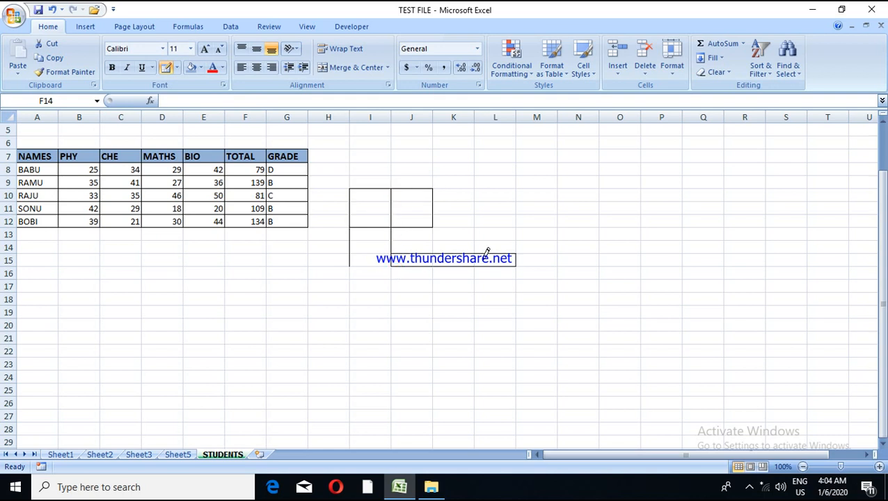
Step: Undo the freehand borders drawn beside the student table
{"action": "key", "text": "ctrl+z"}
{"action": "key", "text": "ctrl+z"}
{"action": "key", "text": "ctrl+z"}
{"action": "key", "text": "ctrl+z"}
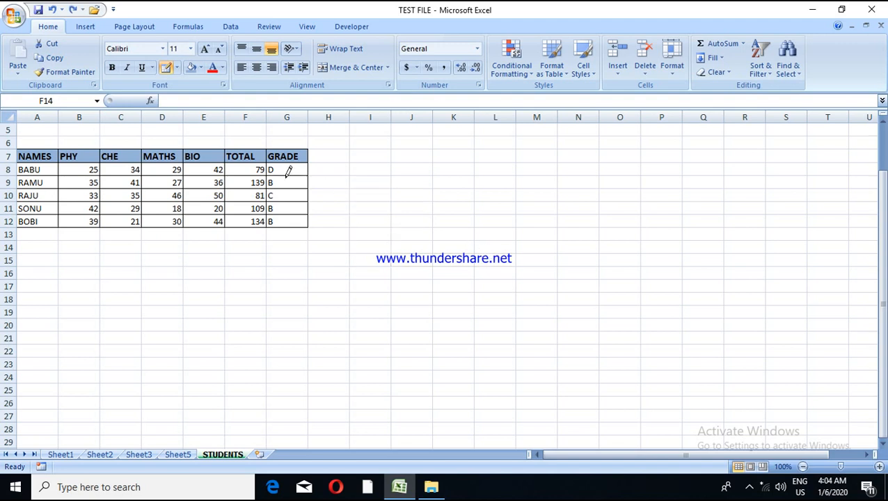
Step: Leave the Draw Border mode and apply All Borders to the empty cell F14
{"action": "left_click", "coordinate": [18, 27]}
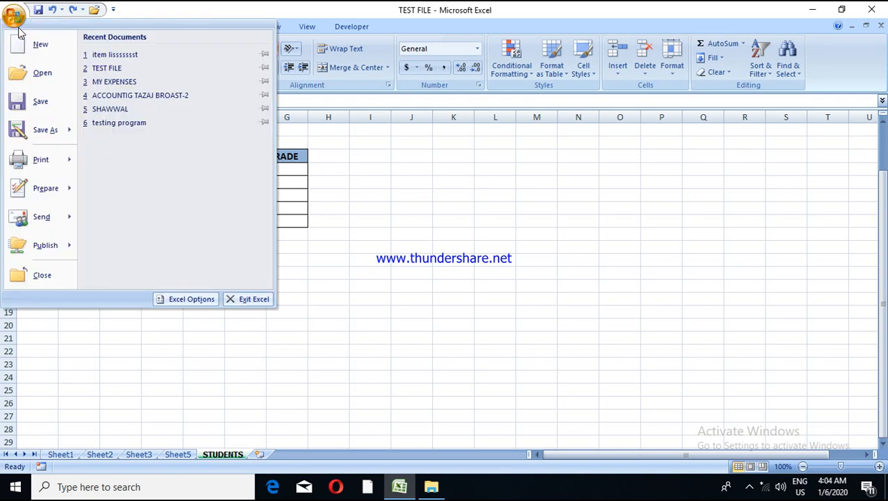
{"action": "left_click", "coordinate": [460, 151]}
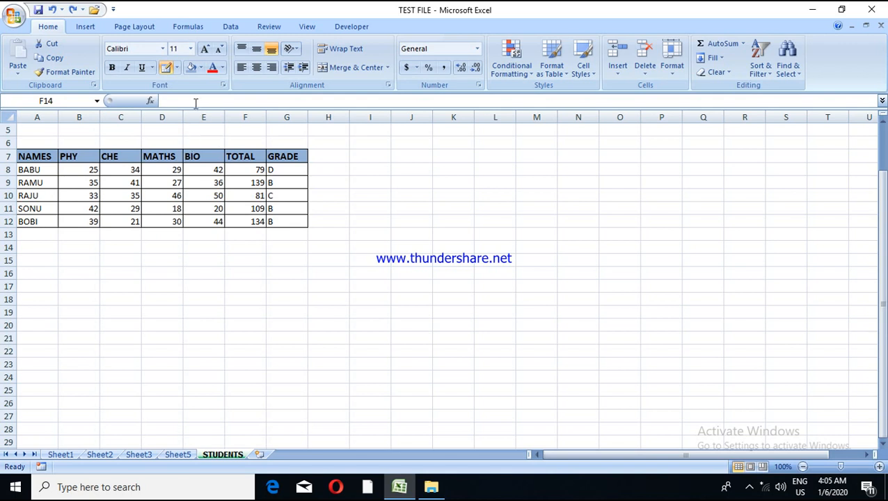
{"action": "left_click", "coordinate": [176, 68]}
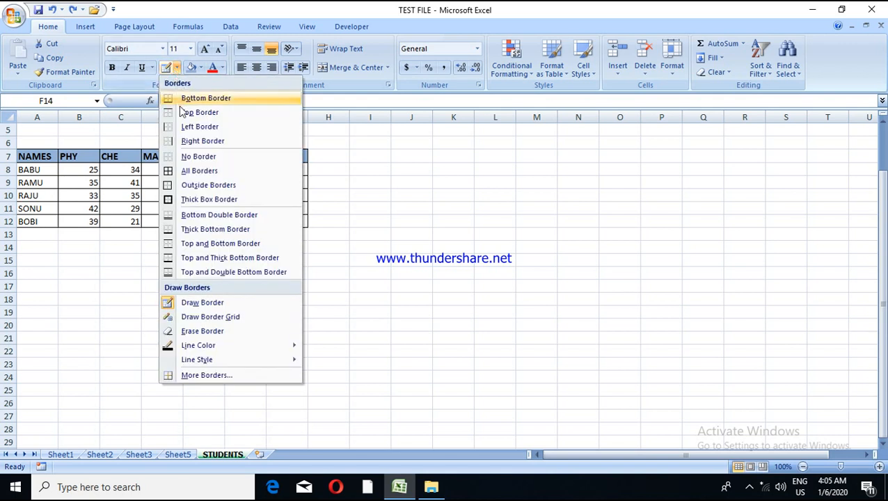
{"action": "left_click", "coordinate": [183, 171]}
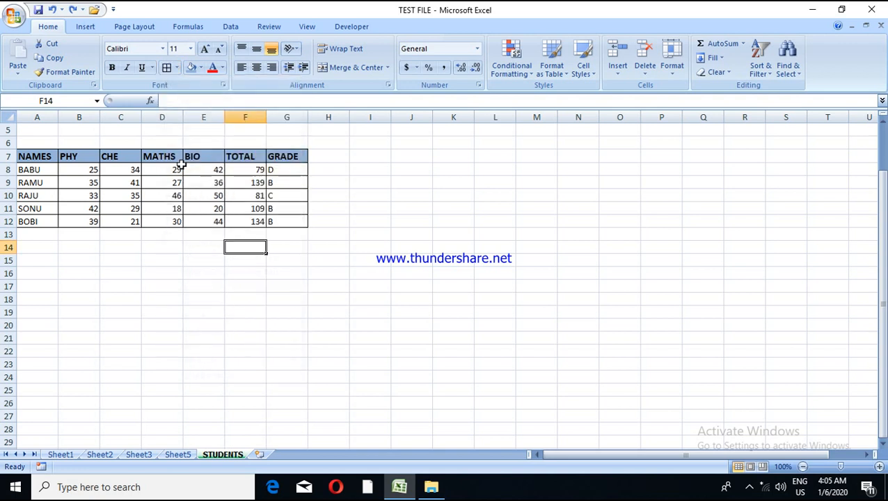
Step: Inspect the contents of F8, the nested IF grade formulas in G8 and G11, and the SUM formula in F11 without changing them
{"action": "left_click", "coordinate": [247, 169]}
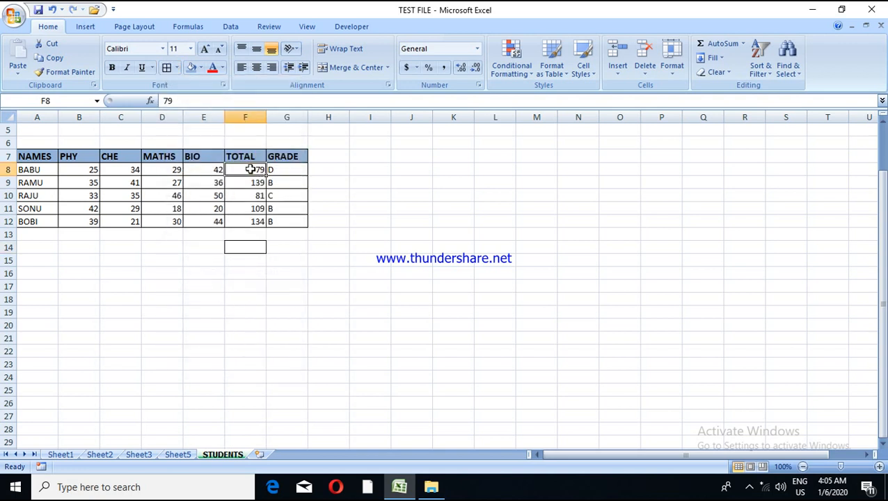
{"action": "left_click", "coordinate": [279, 169]}
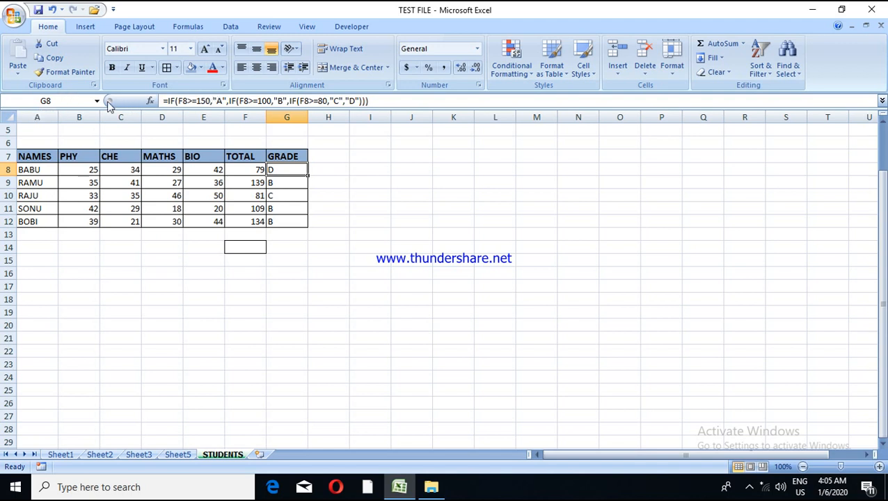
{"action": "left_click", "coordinate": [67, 99]}
{"action": "left_click", "coordinate": [67, 99]}
{"action": "left_click", "coordinate": [205, 100]}
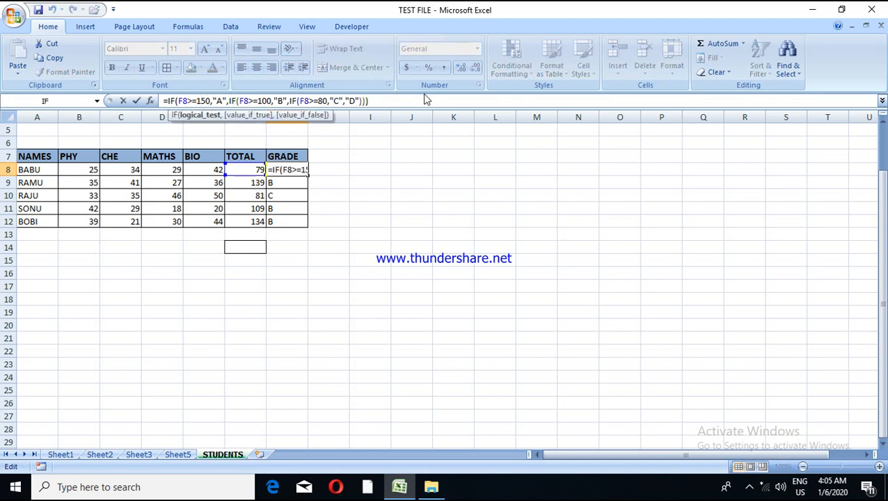
{"action": "left_click", "coordinate": [295, 212]}
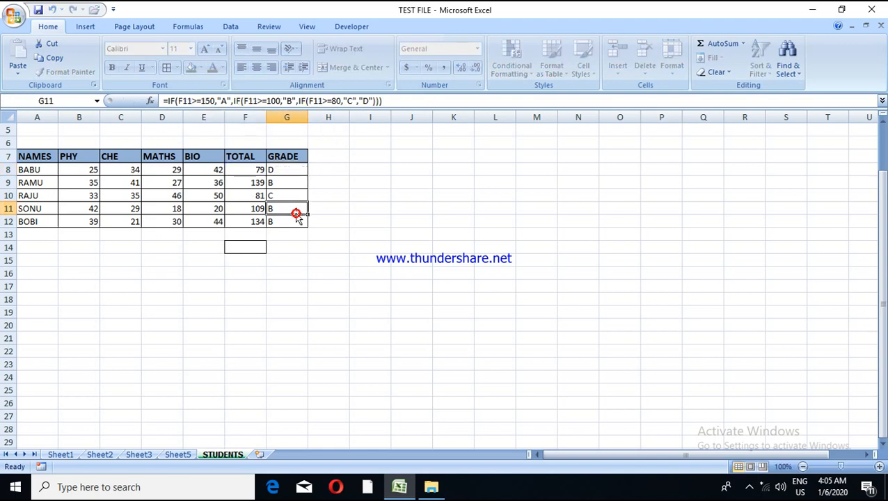
{"action": "left_click", "coordinate": [245, 212]}
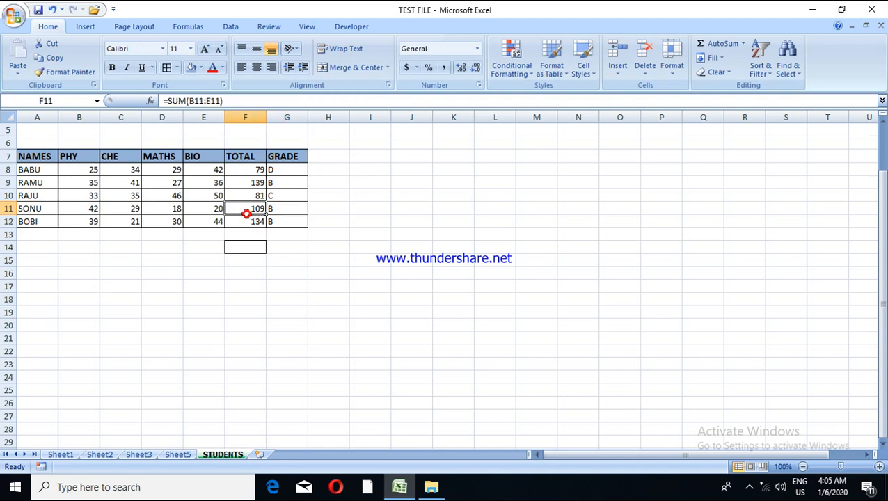
{"action": "left_click", "coordinate": [231, 101]}
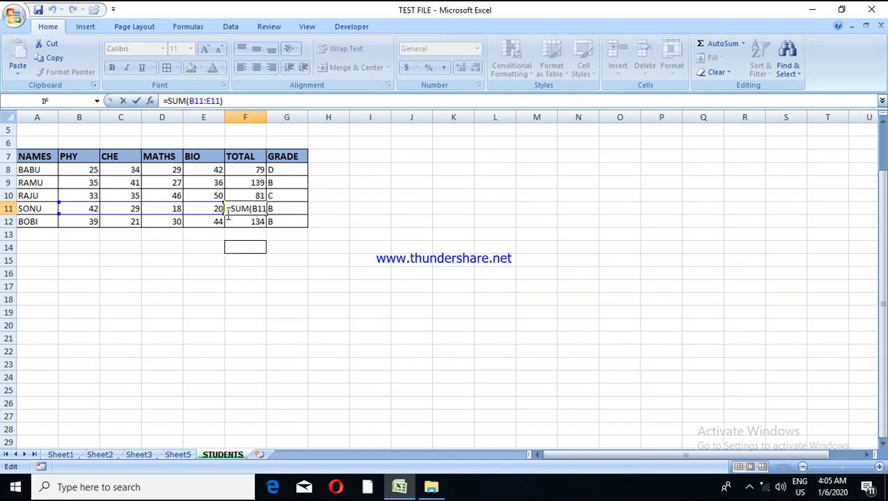
{"action": "left_click", "coordinate": [341, 246]}
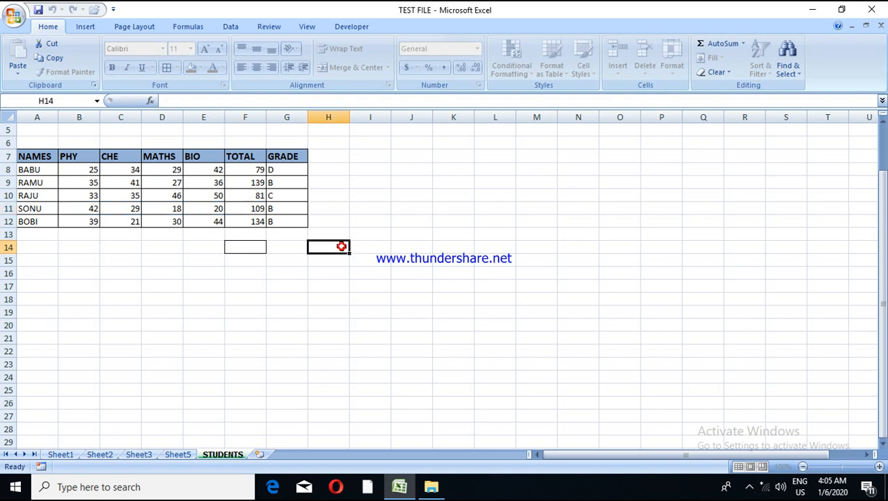
Step: Change the CHE mark in cell C10 to 350
{"action": "left_click", "coordinate": [115, 194]}
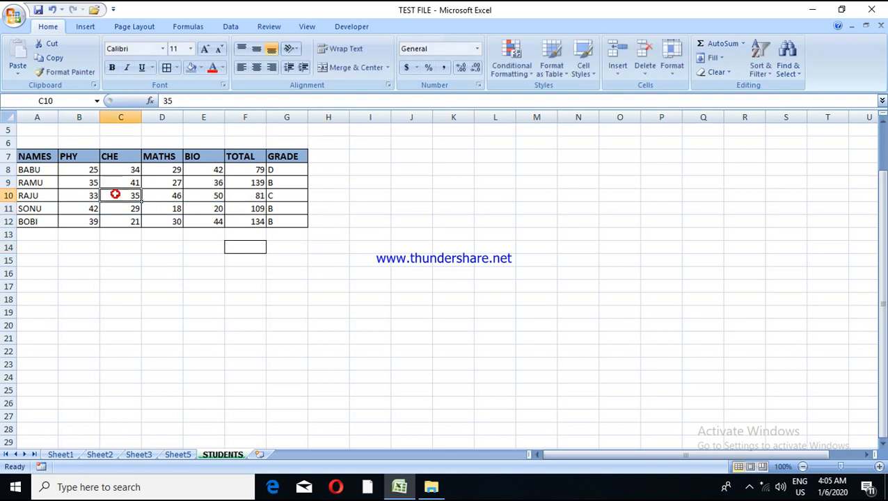
{"action": "left_click", "coordinate": [189, 100]}
{"action": "type", "text": "0"}
{"action": "key", "text": "Return"}
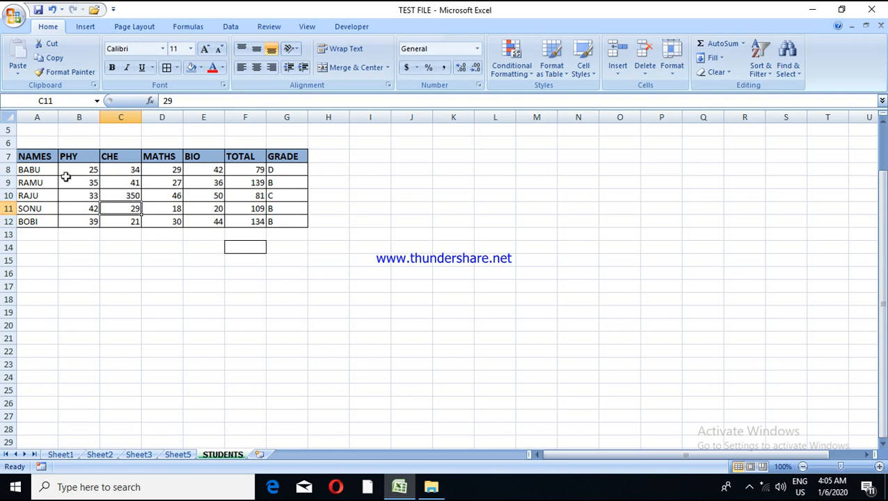
Step: Insert a blank row at row 10 of the student table, above the third student
{"action": "left_click", "coordinate": [9, 195]}
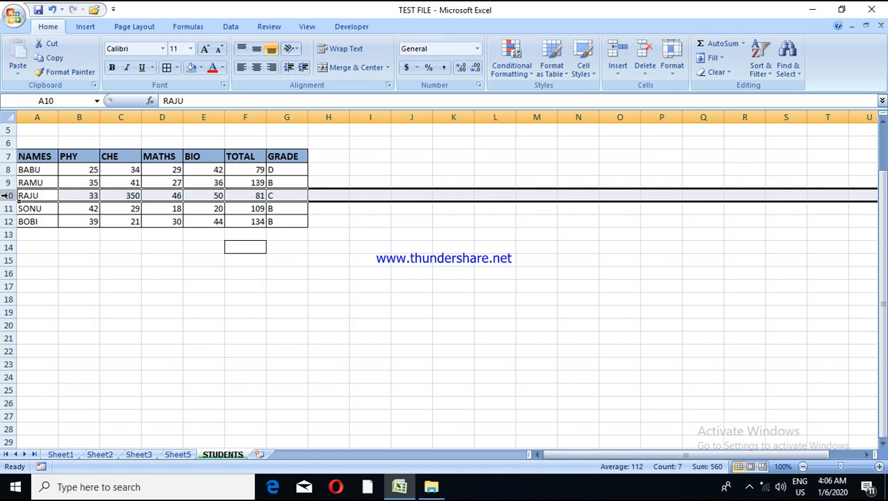
{"action": "right_click", "coordinate": [8, 196]}
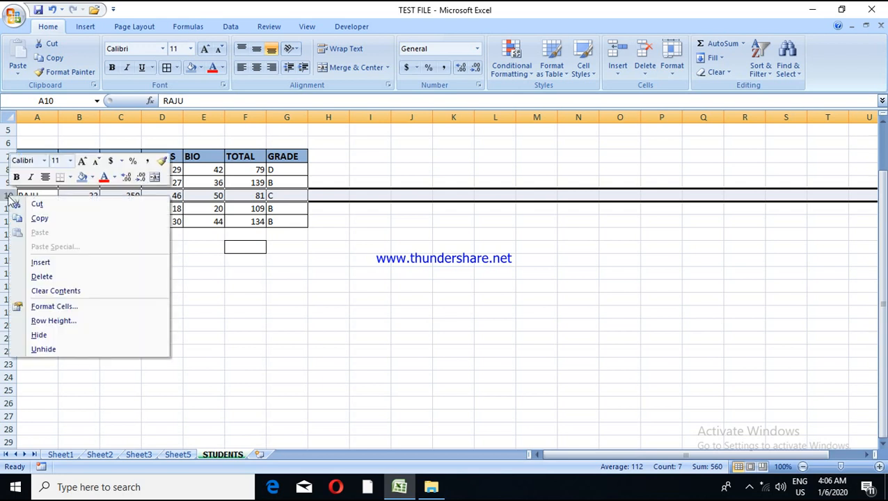
{"action": "left_click", "coordinate": [43, 267]}
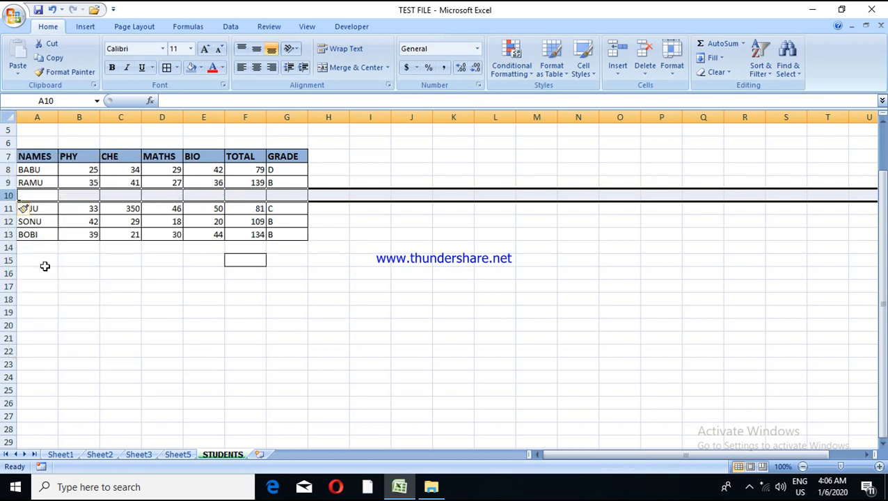
{"action": "left_click", "coordinate": [44, 265]}
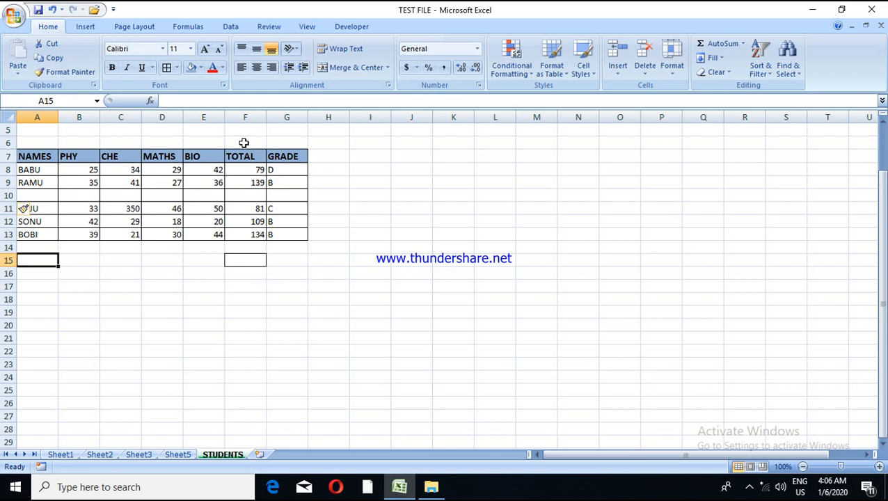
Step: Insert a blank column at column E, between MATHS and BIO
{"action": "left_click", "coordinate": [206, 117]}
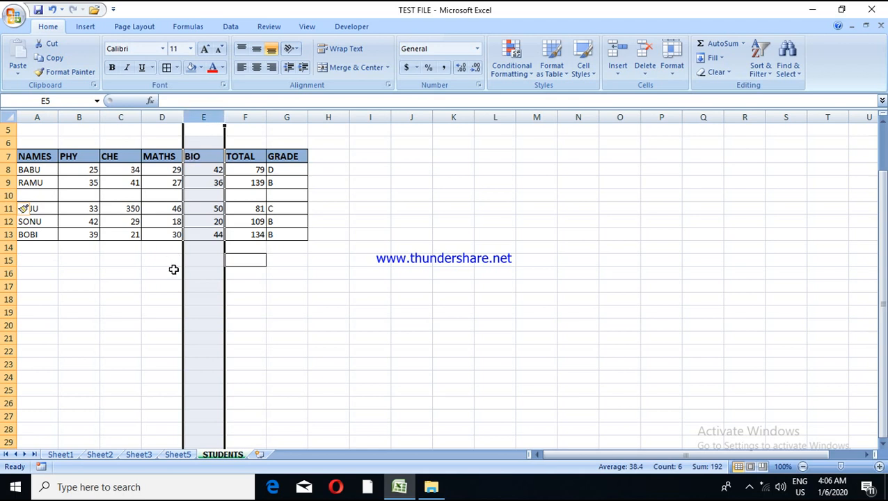
{"action": "left_click", "coordinate": [200, 132]}
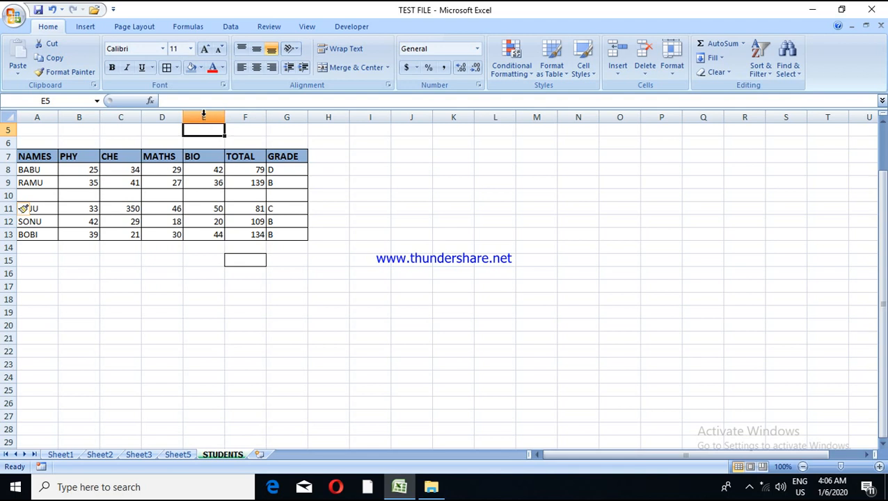
{"action": "left_click", "coordinate": [203, 117]}
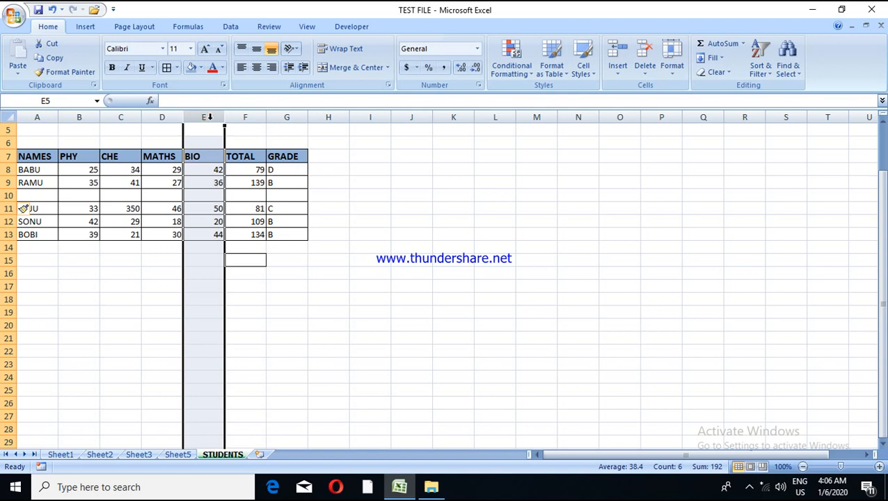
{"action": "right_click", "coordinate": [208, 117]}
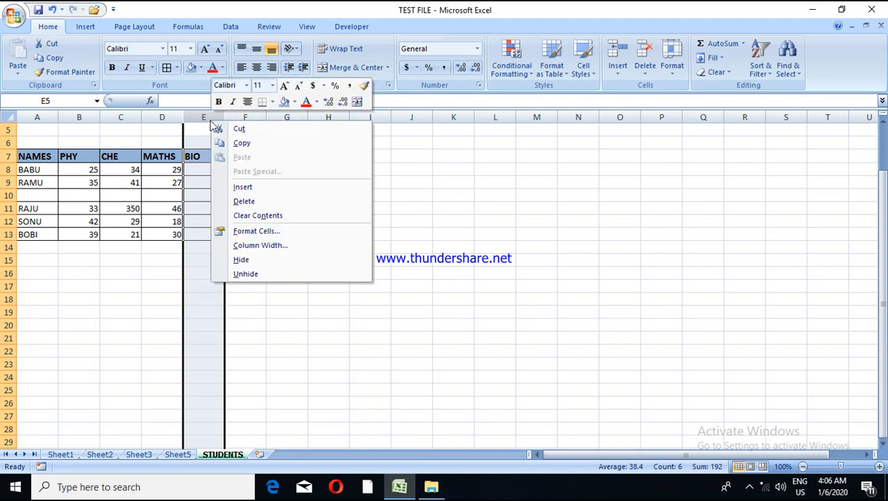
{"action": "left_click", "coordinate": [246, 187]}
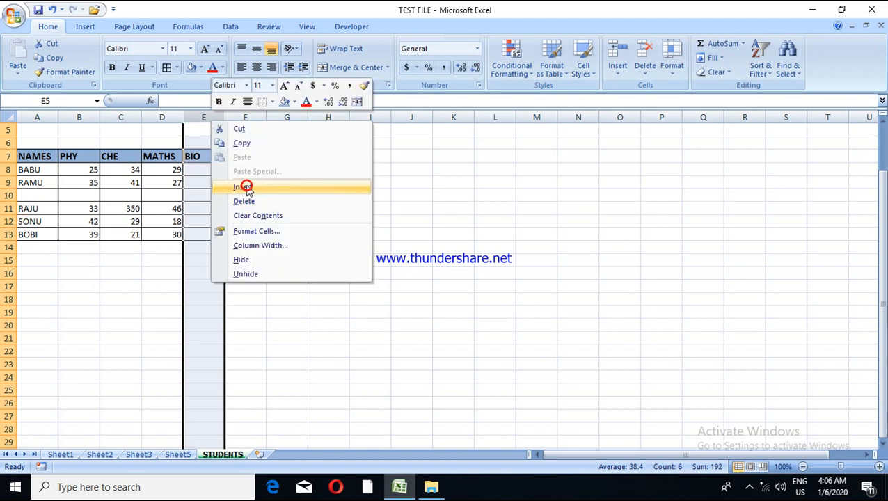
Step: Delete the blank column E between MATHS and BIO
{"action": "left_click", "coordinate": [193, 158]}
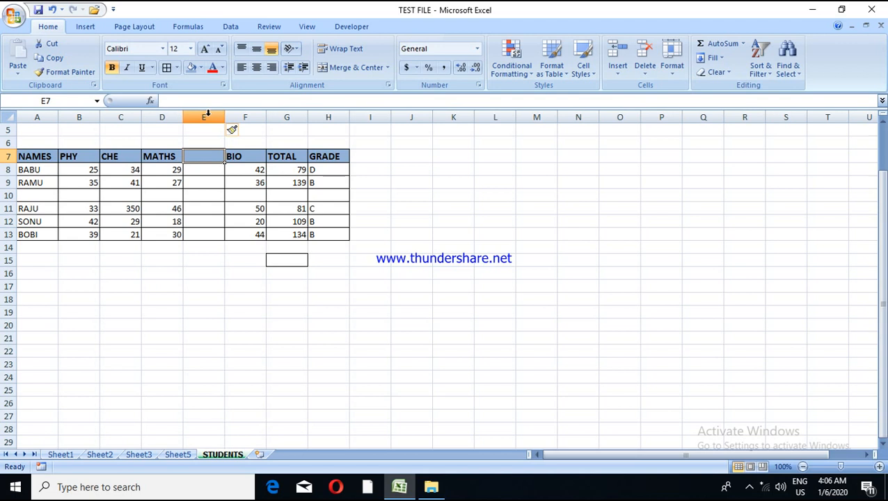
{"action": "left_click", "coordinate": [207, 116]}
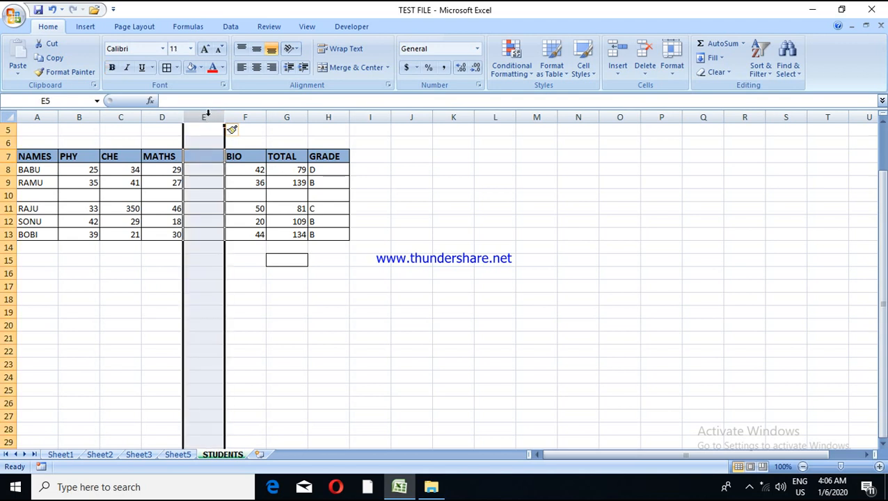
{"action": "right_click", "coordinate": [208, 118]}
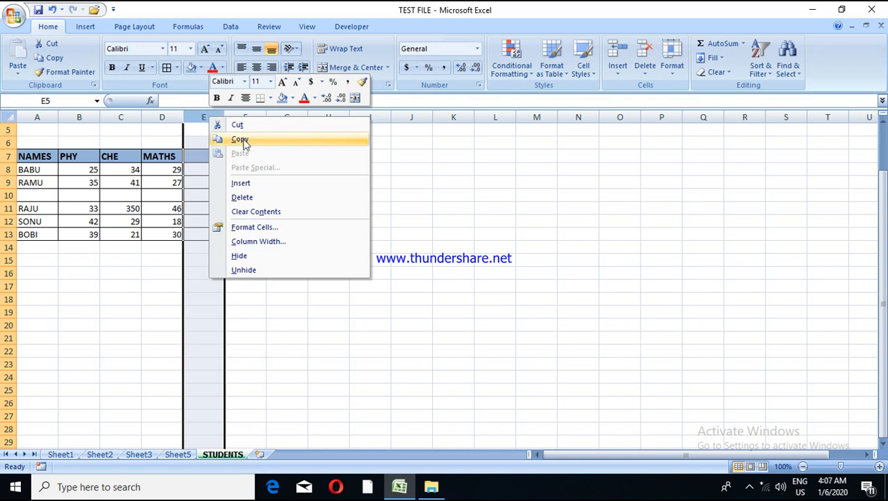
{"action": "left_click", "coordinate": [247, 196]}
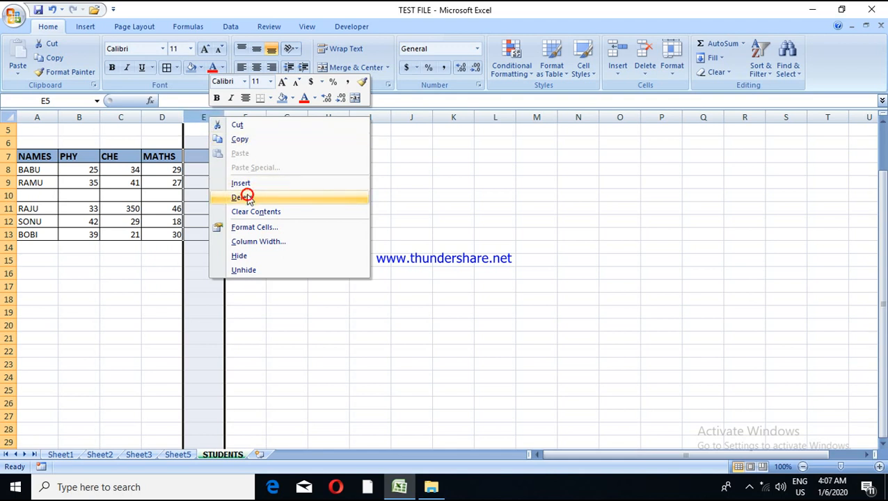
Step: Delete the blank row 10 from the student table
{"action": "left_click", "coordinate": [6, 196]}
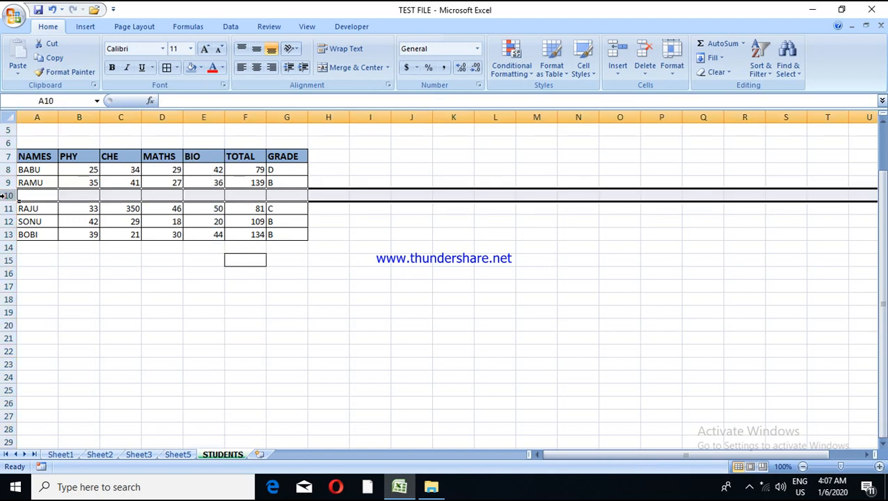
{"action": "right_click", "coordinate": [6, 197]}
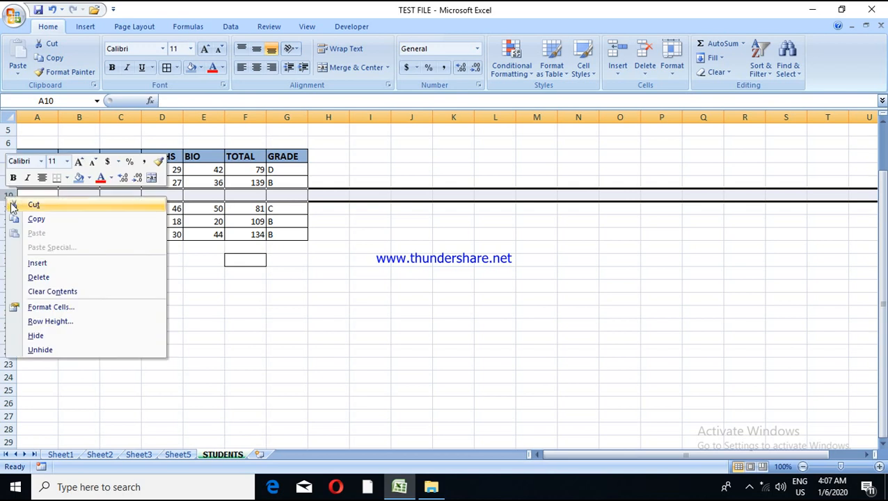
{"action": "left_click", "coordinate": [39, 277]}
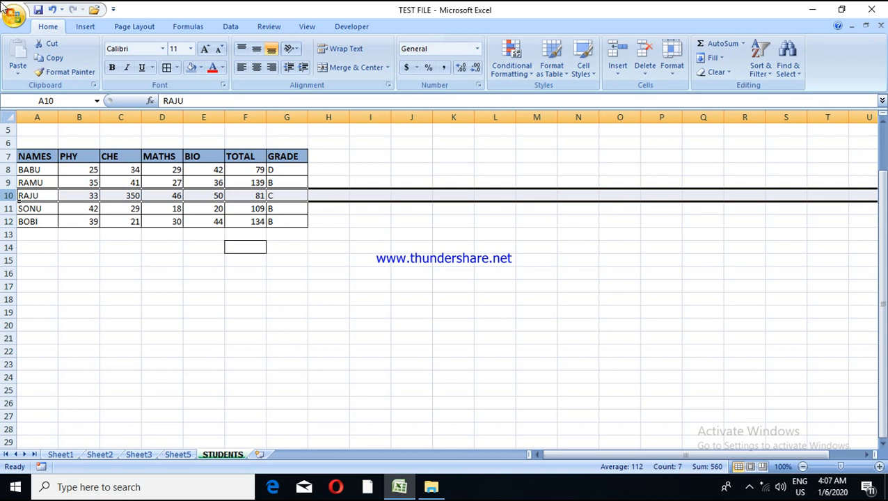
Step: Save the workbook with the updated student table
{"action": "left_click", "coordinate": [38, 10]}
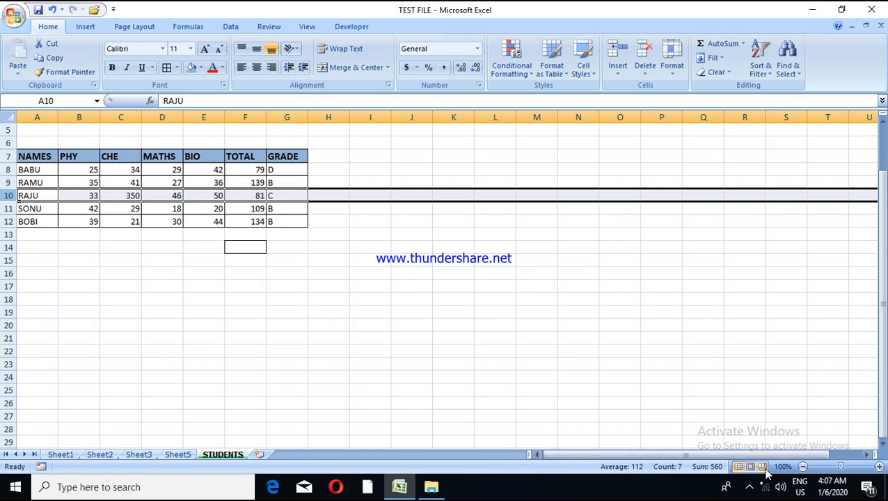
{"action": "left_click", "coordinate": [748, 487]}
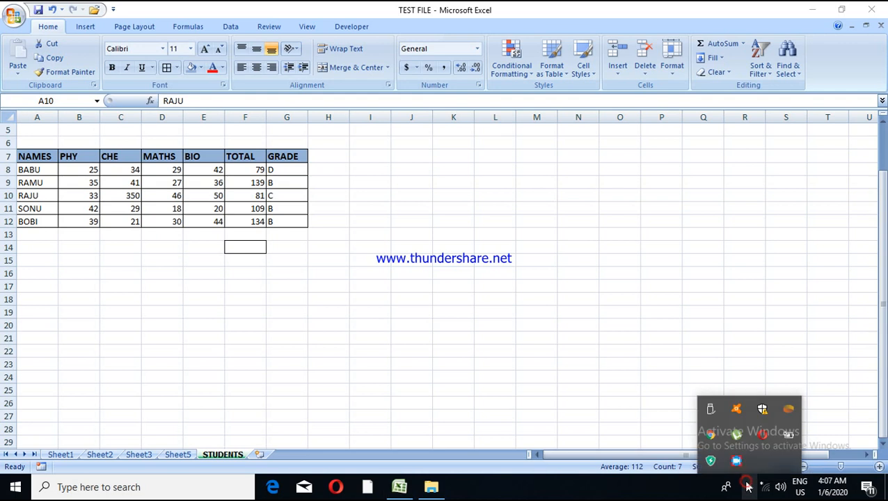
{"action": "left_click", "coordinate": [738, 464]}
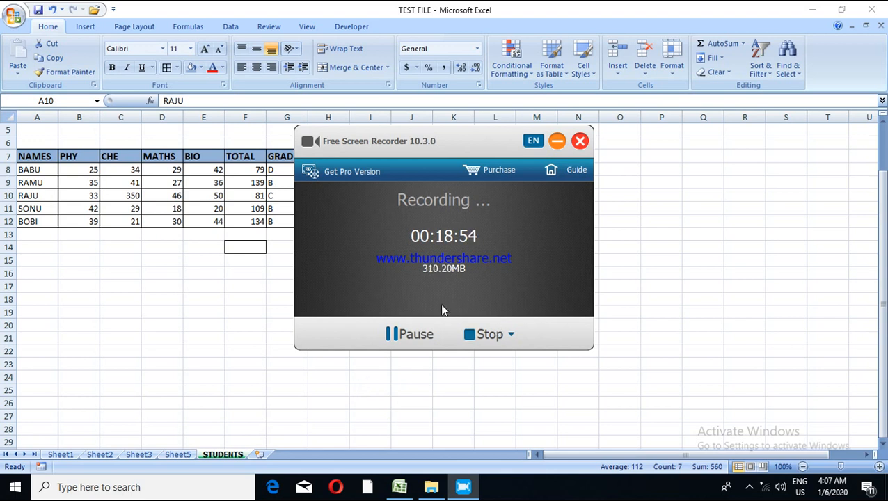
{"action": "left_click_drag", "start_coordinate": [414, 130], "coordinate": [505, 58]}
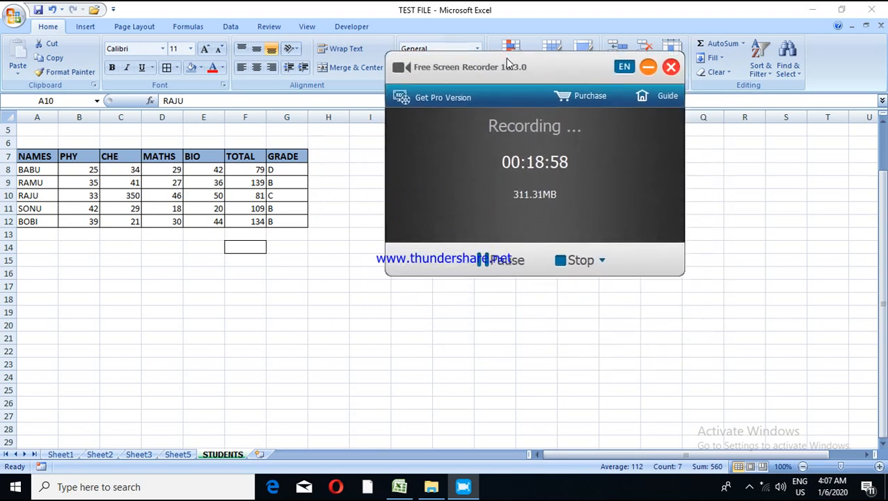